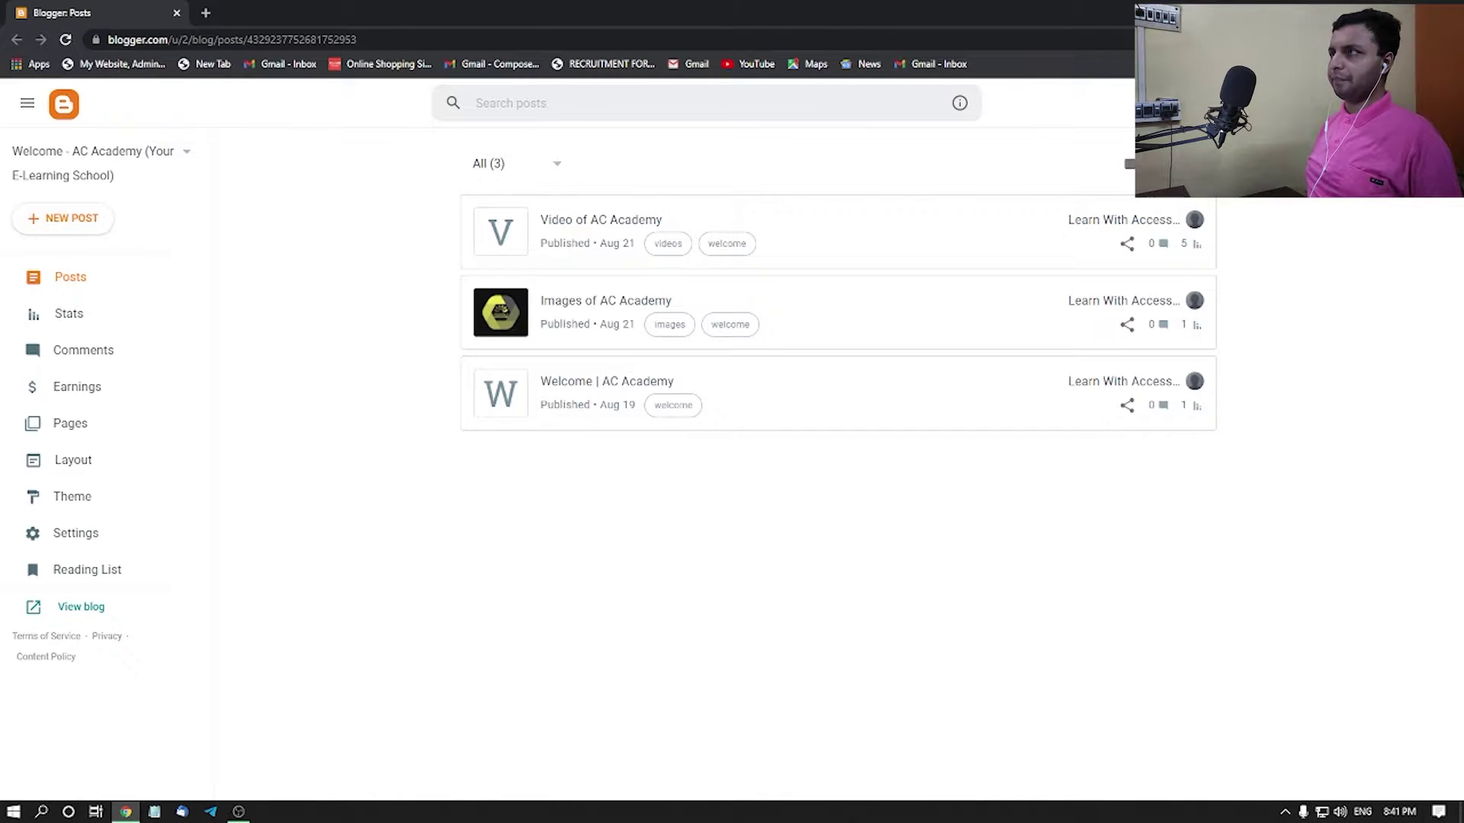
- Select the Welcome - AC Academy (Your E-Learning School) blog and open its gadget layout
{"action": "left_click", "coordinate": [70, 277]}
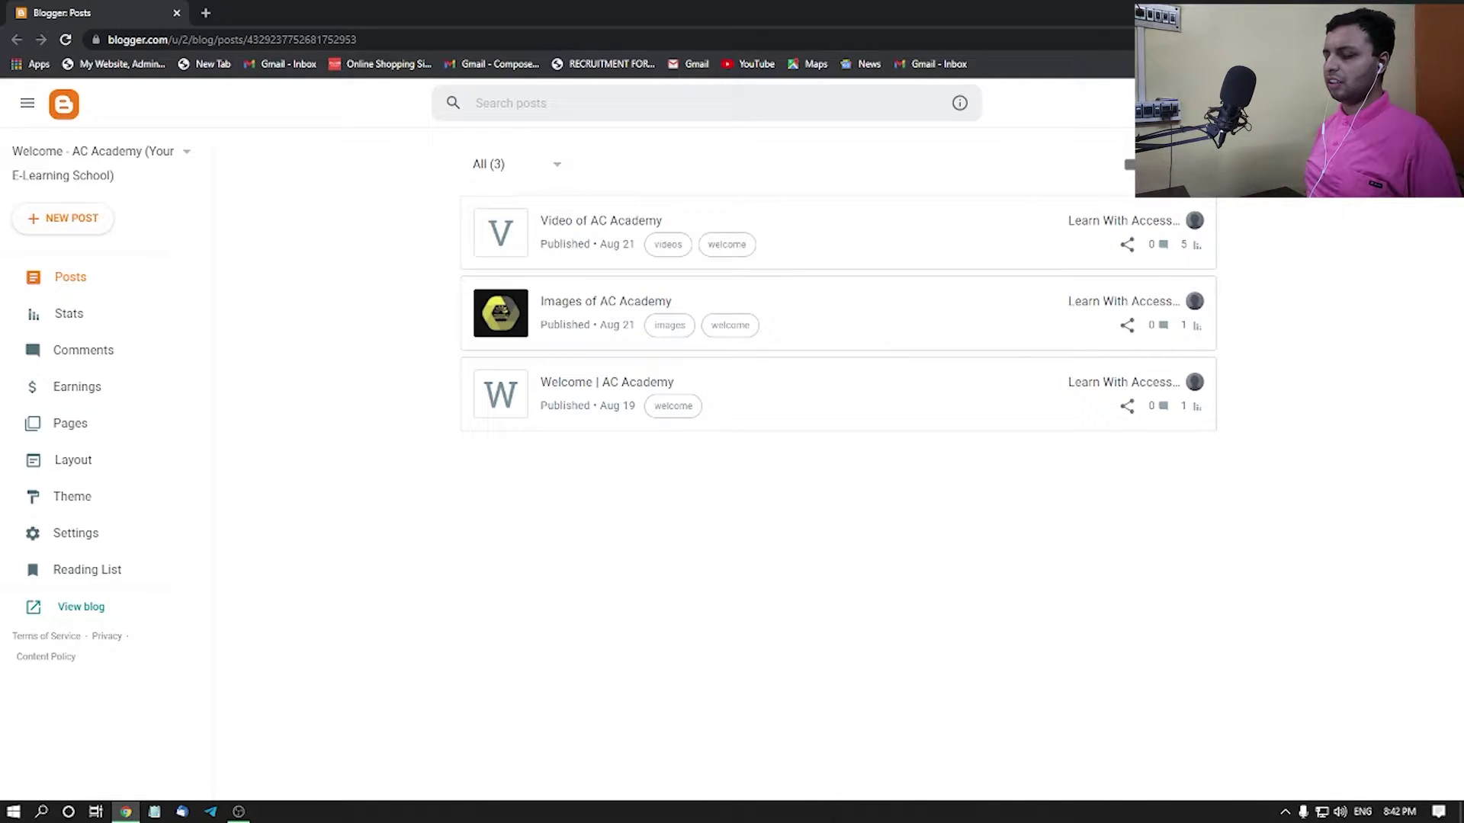
{"action": "left_click", "coordinate": [100, 151]}
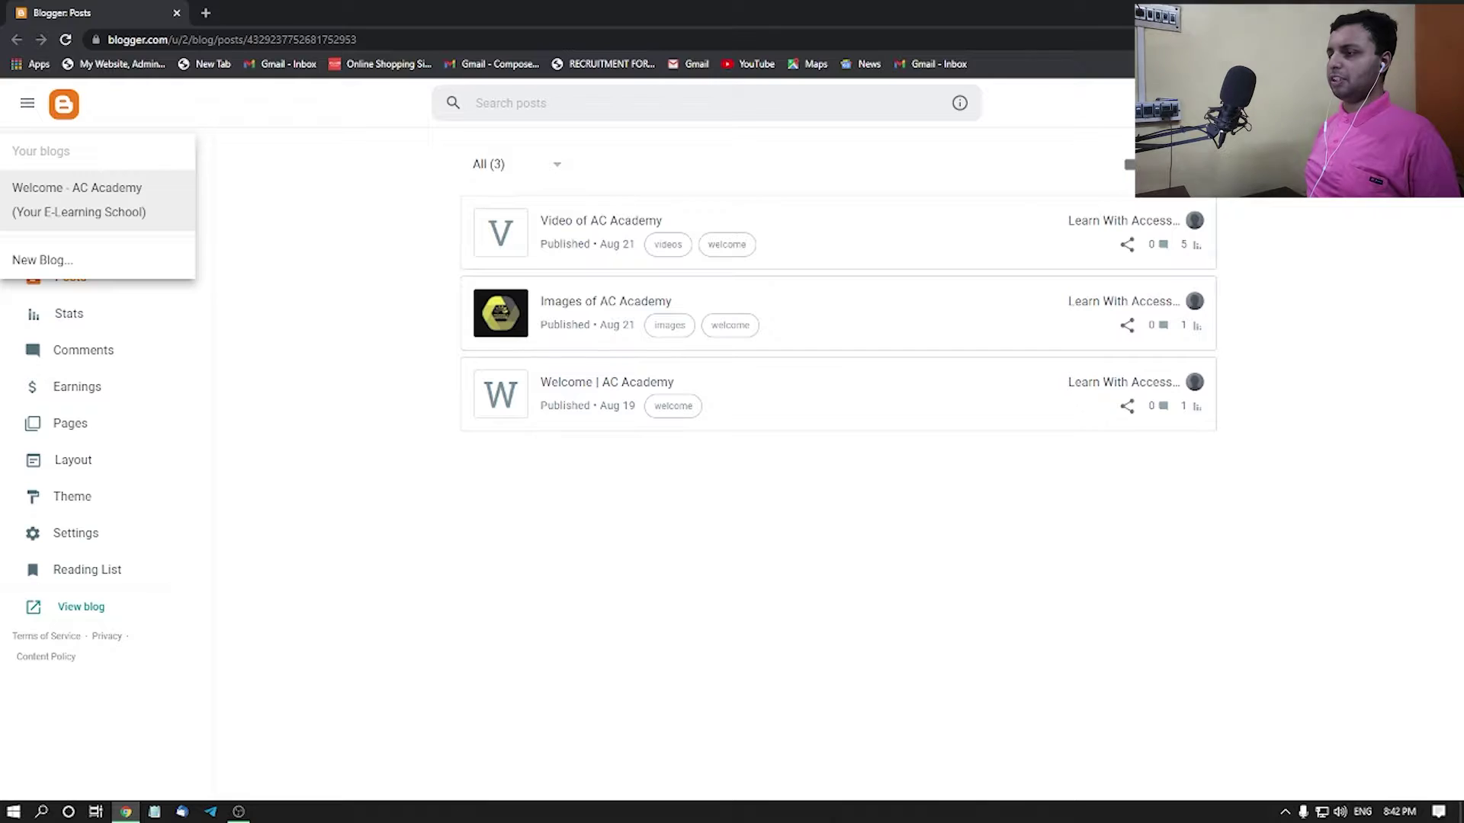
{"action": "left_click", "coordinate": [65, 217]}
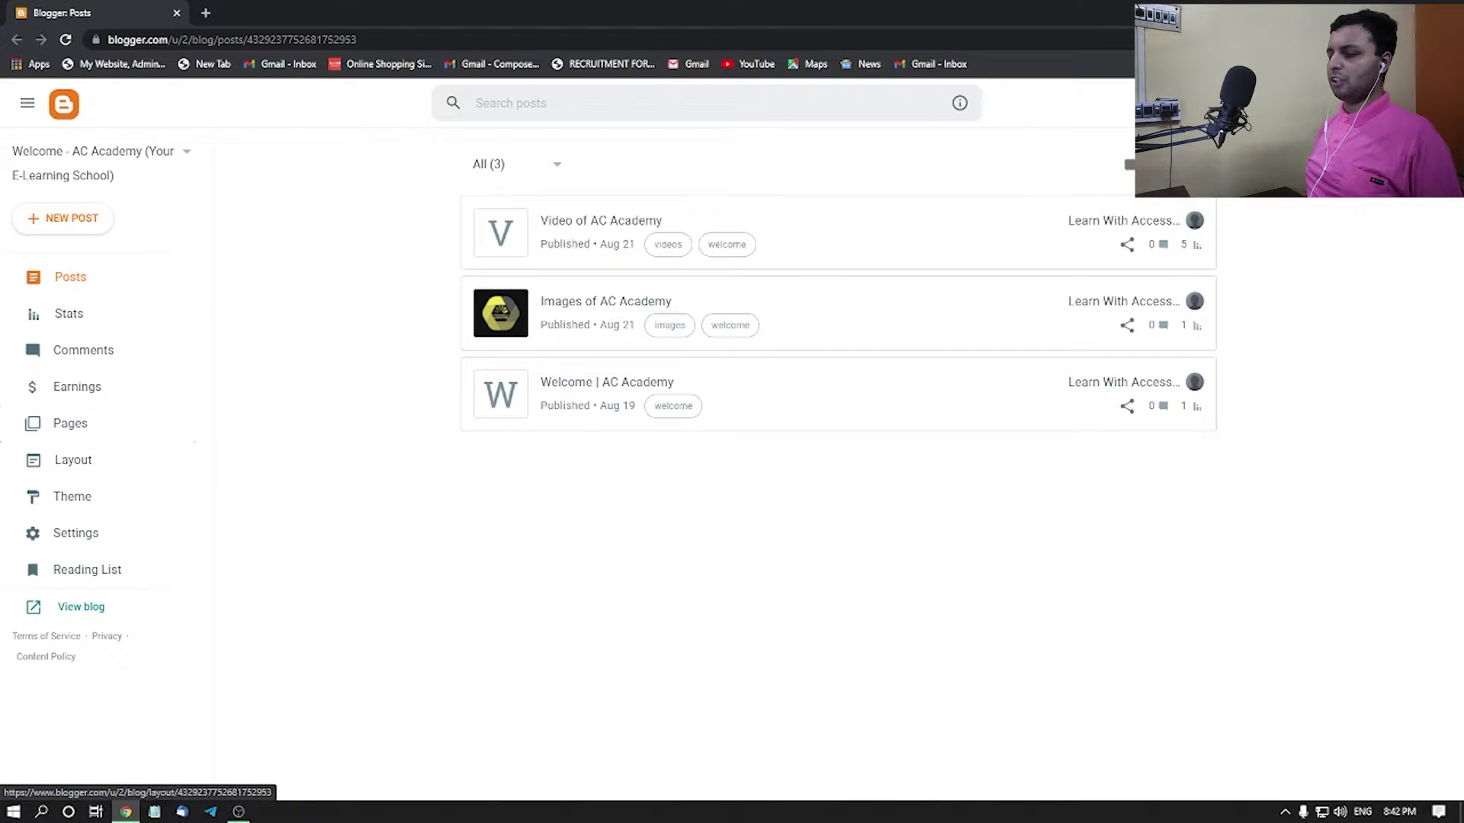
{"action": "left_click", "coordinate": [73, 460]}
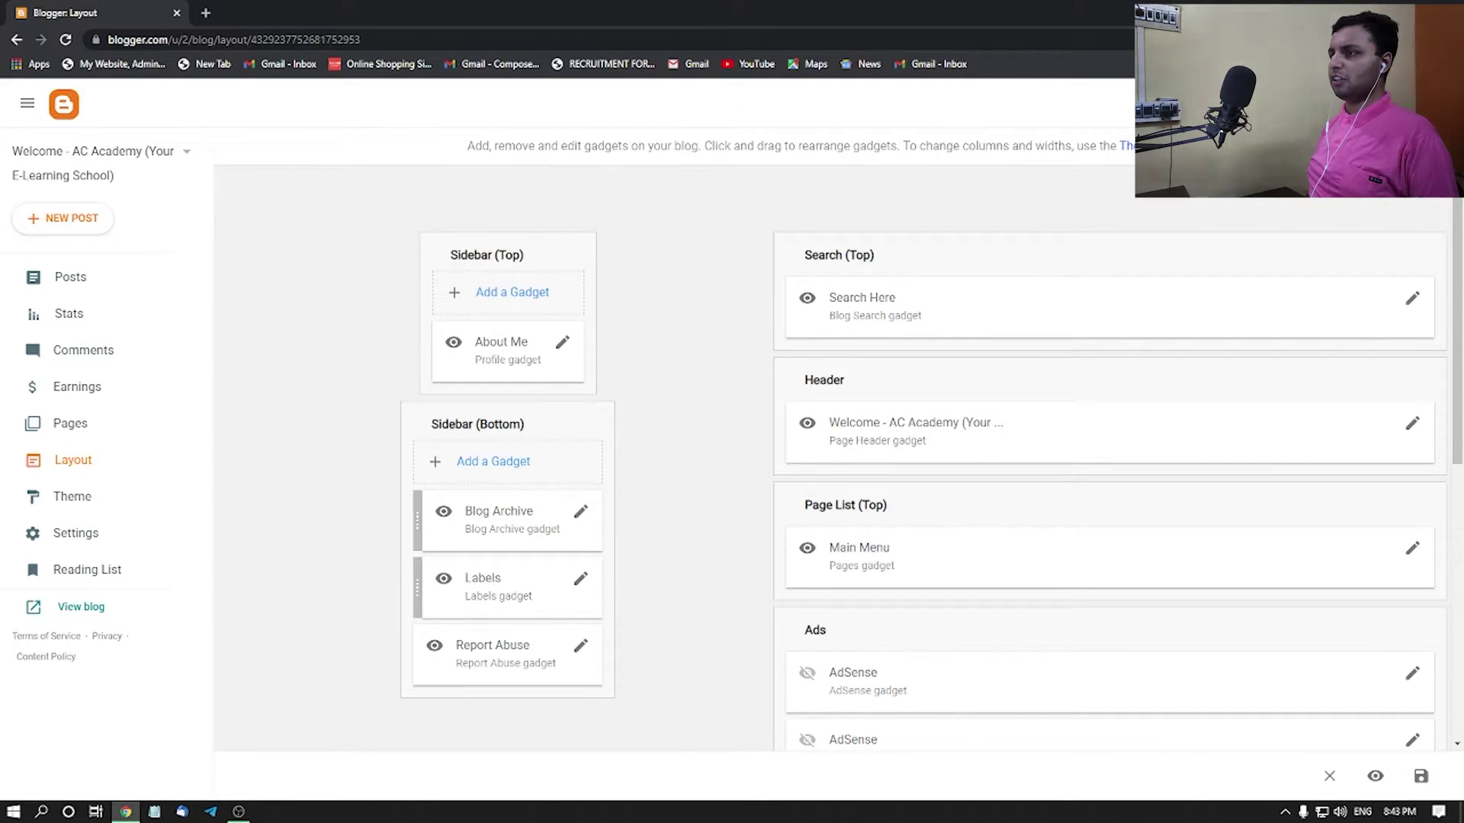
- Configure the Featured Post gadget in the page body, disabling the most recent post option and selecting Video of AC Academy
{"action": "left_click", "coordinate": [99, 151]}
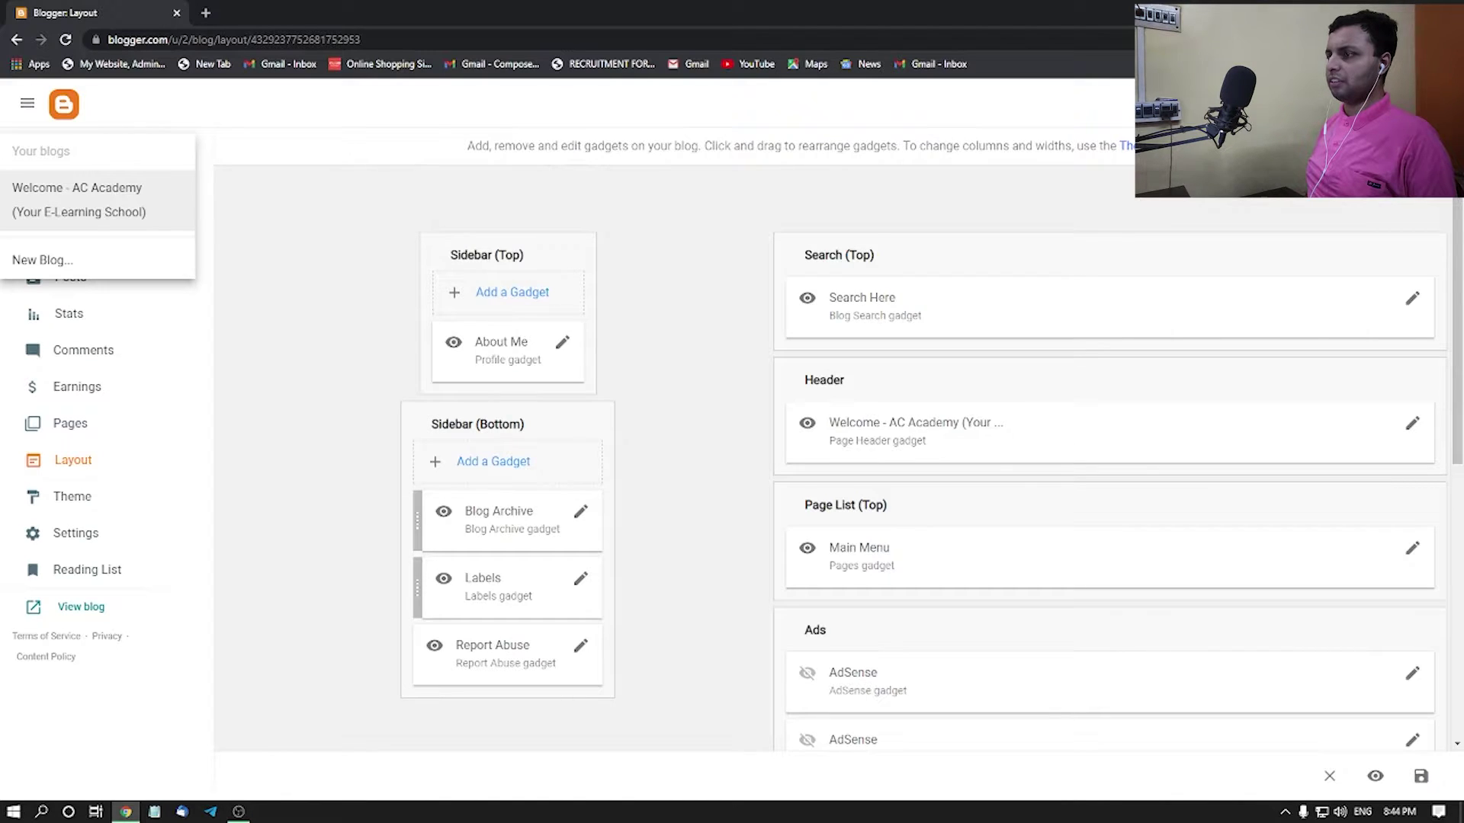
{"action": "scroll", "coordinate": [835, 457], "scroll_direction": "down", "scroll_amount": 5}
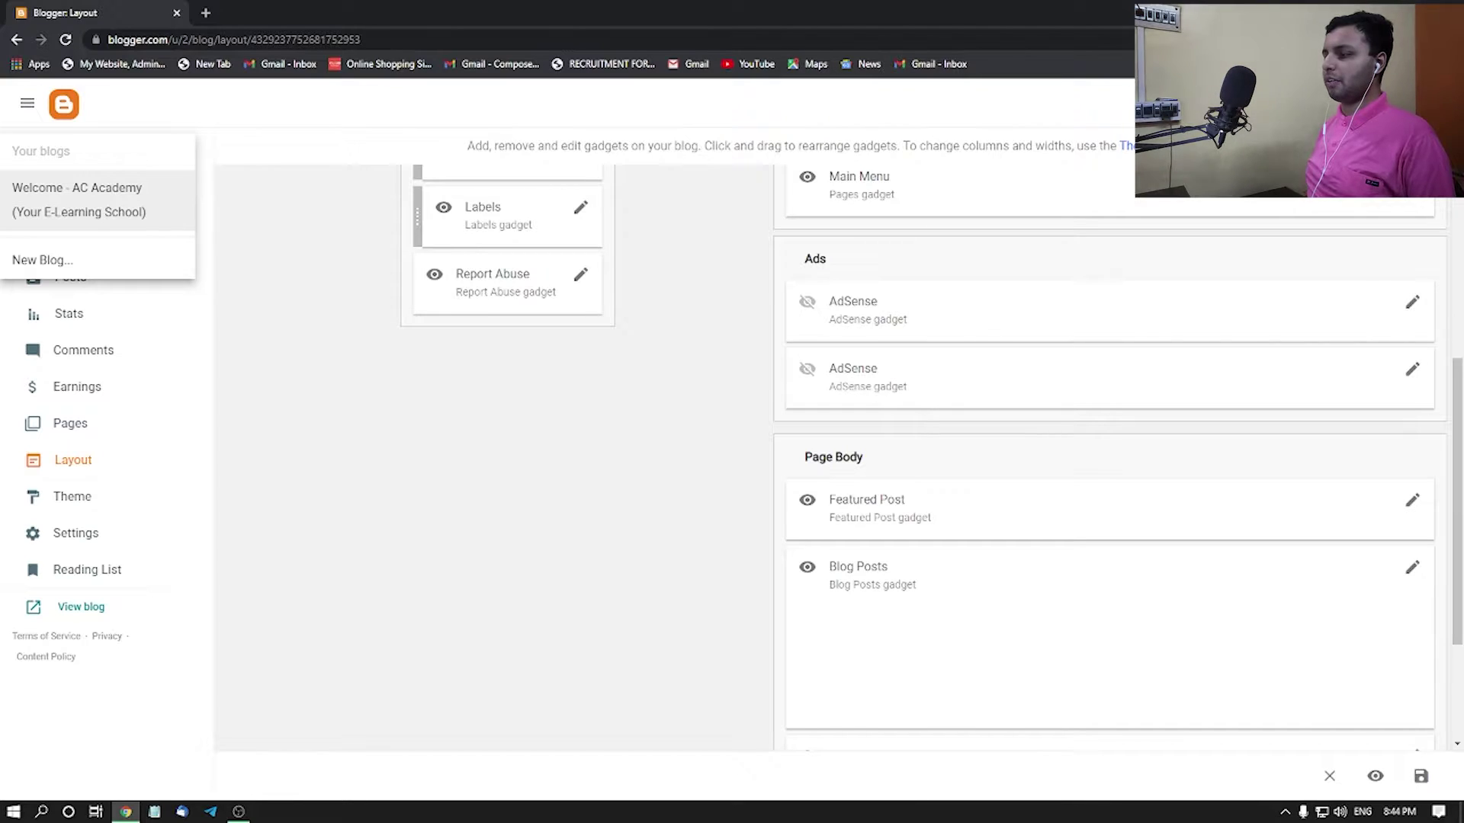
{"action": "scroll", "coordinate": [839, 457], "scroll_direction": "down", "scroll_amount": 3}
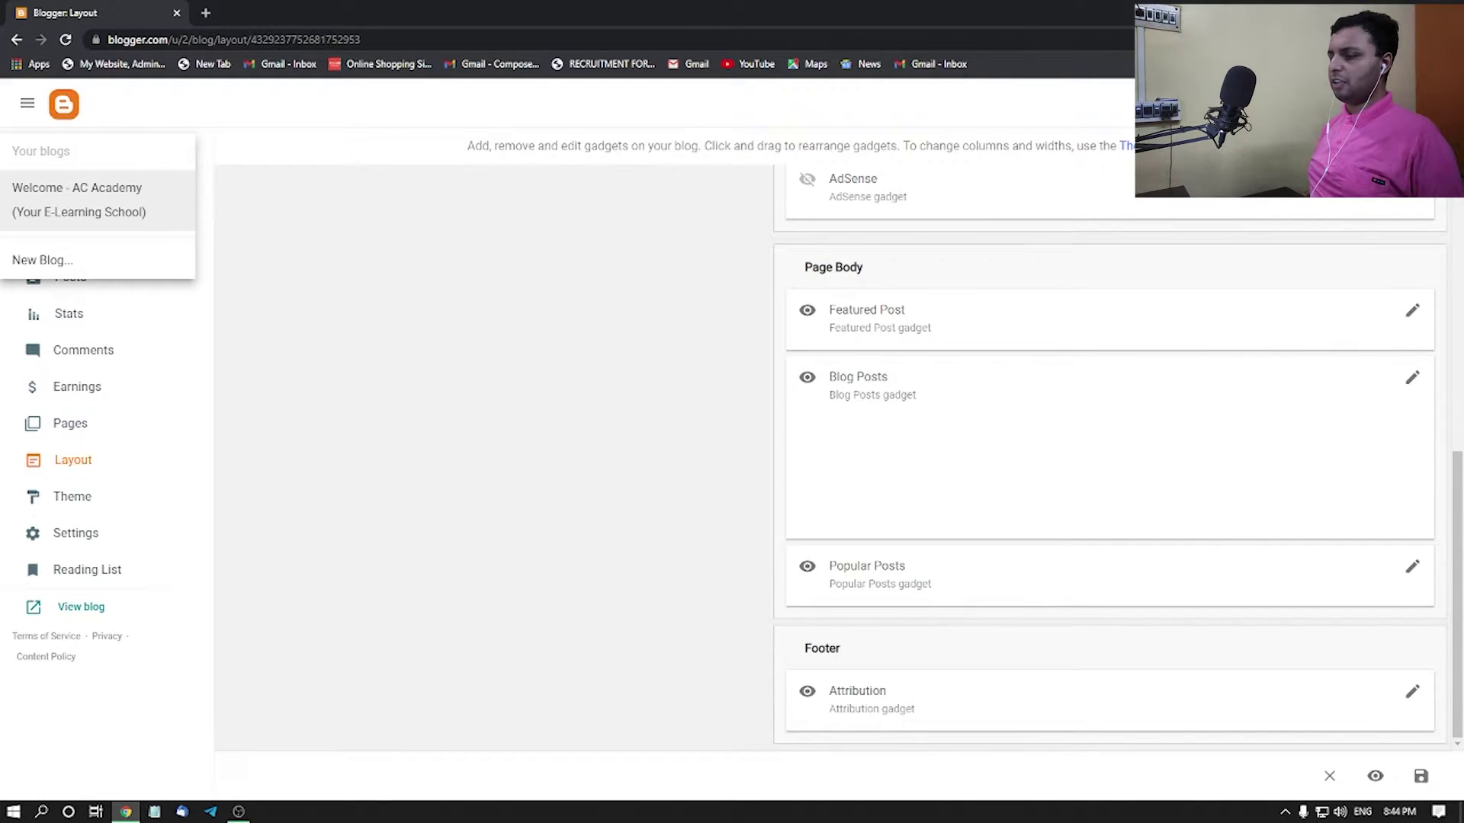
{"action": "key", "text": "Return"}
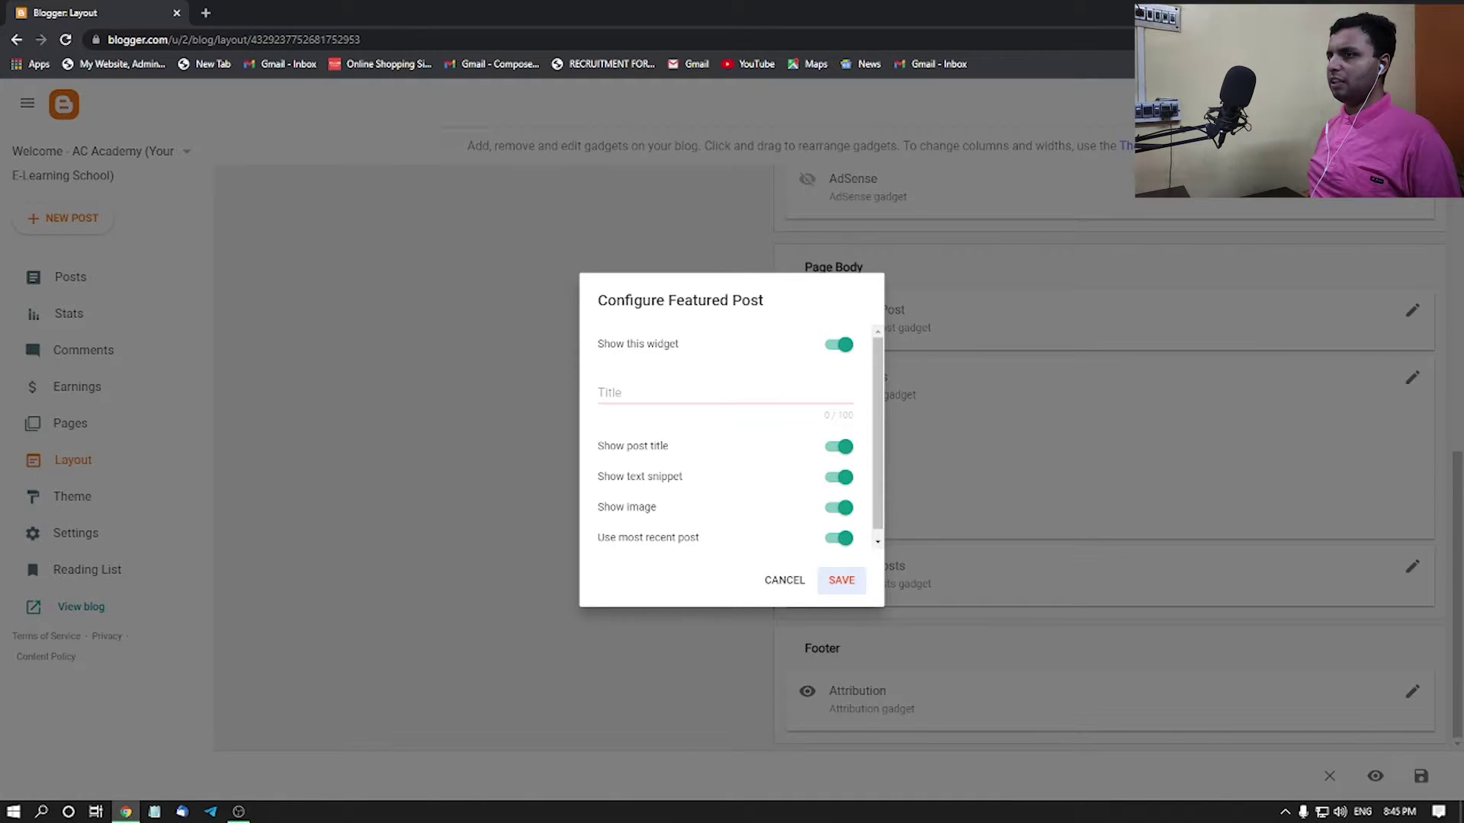
{"action": "left_click", "coordinate": [839, 538]}
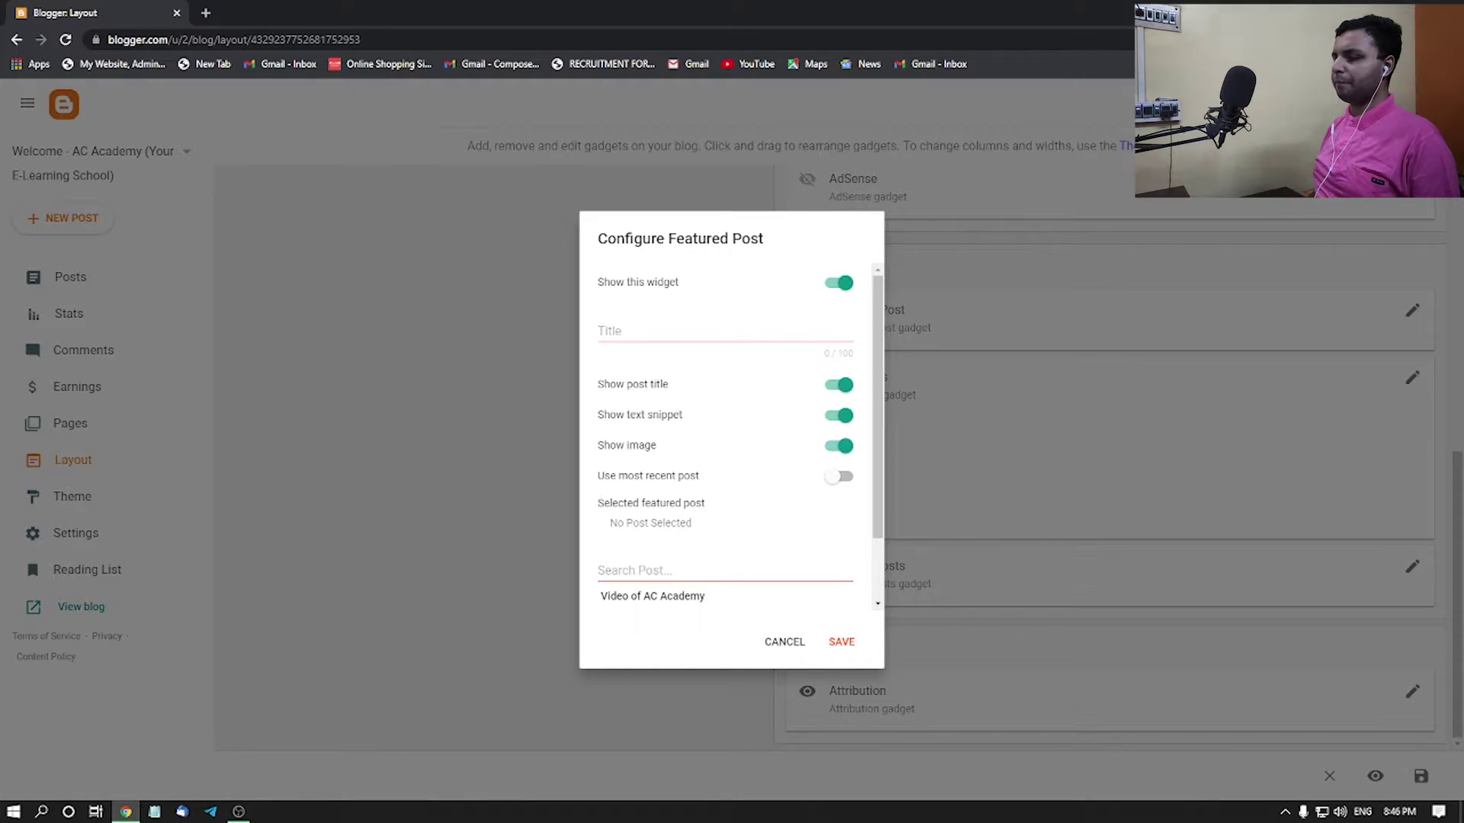
{"action": "left_click", "coordinate": [651, 596]}
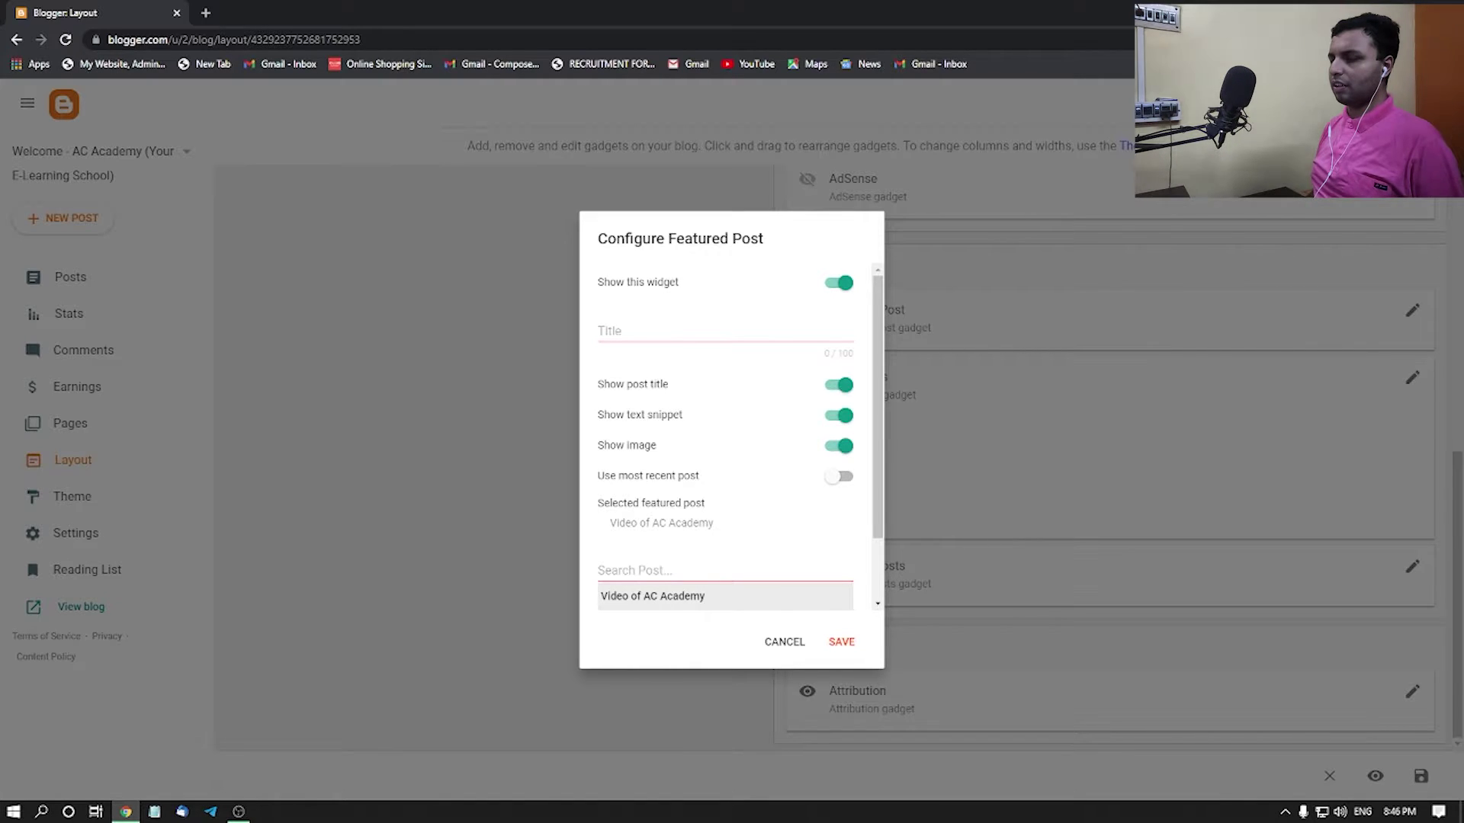
- Search the posts for "welcome", choose Welcome | AC Academy as the featured post instead and save the gadget
{"action": "left_click", "coordinate": [686, 571]}
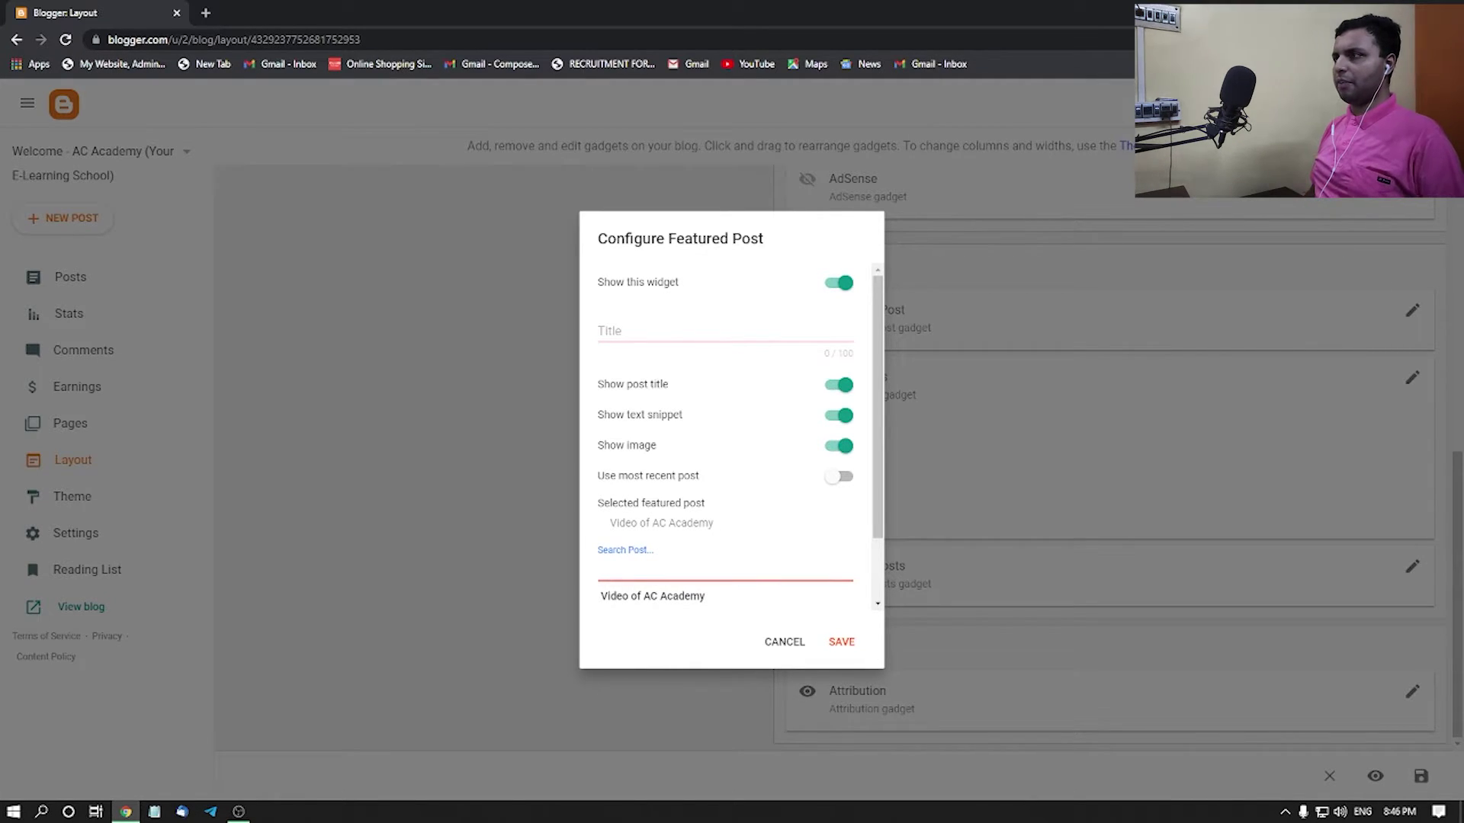
{"action": "type", "text": "welcome"}
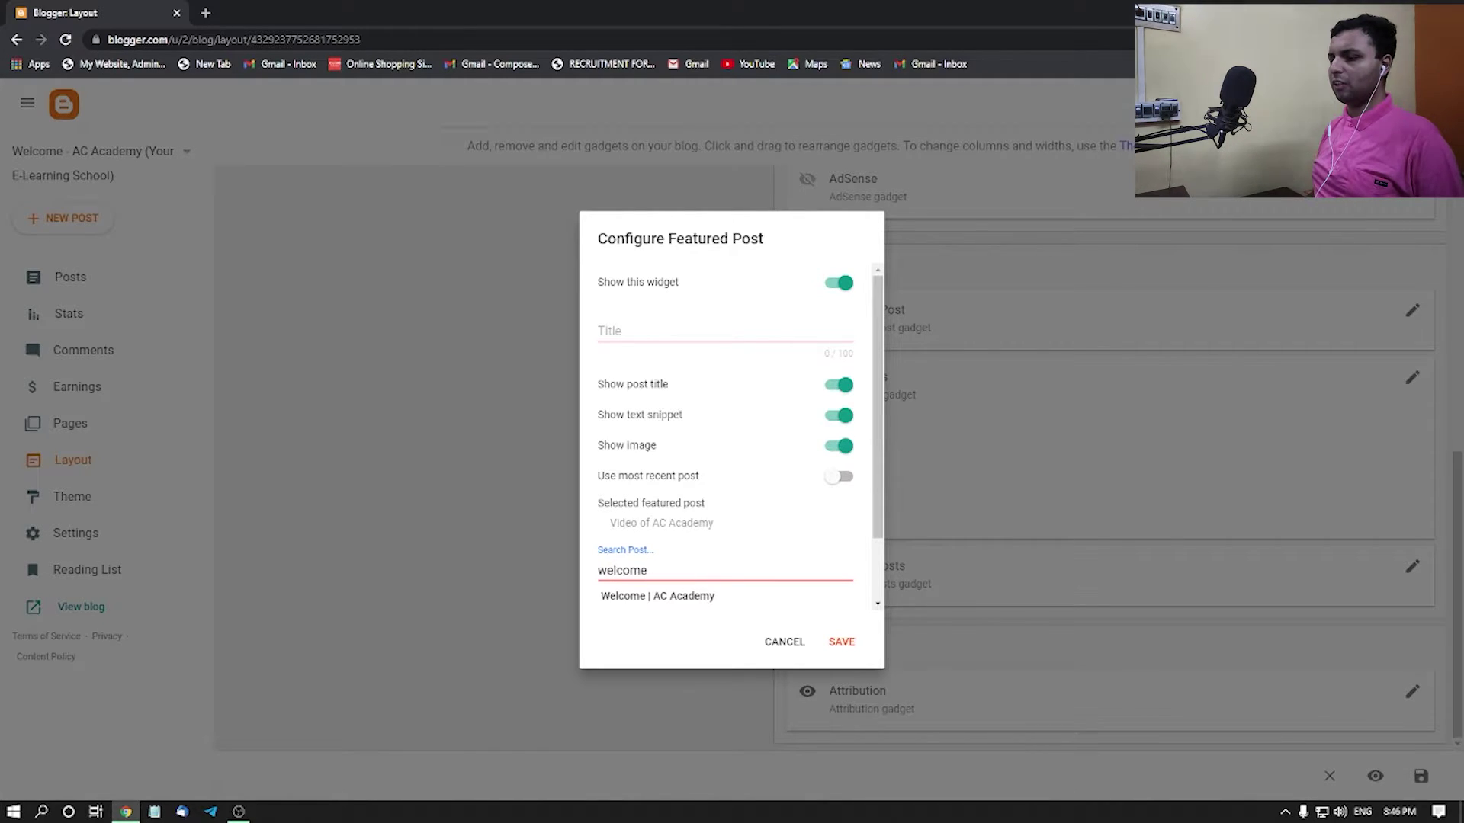
{"action": "key", "text": "Tab"}
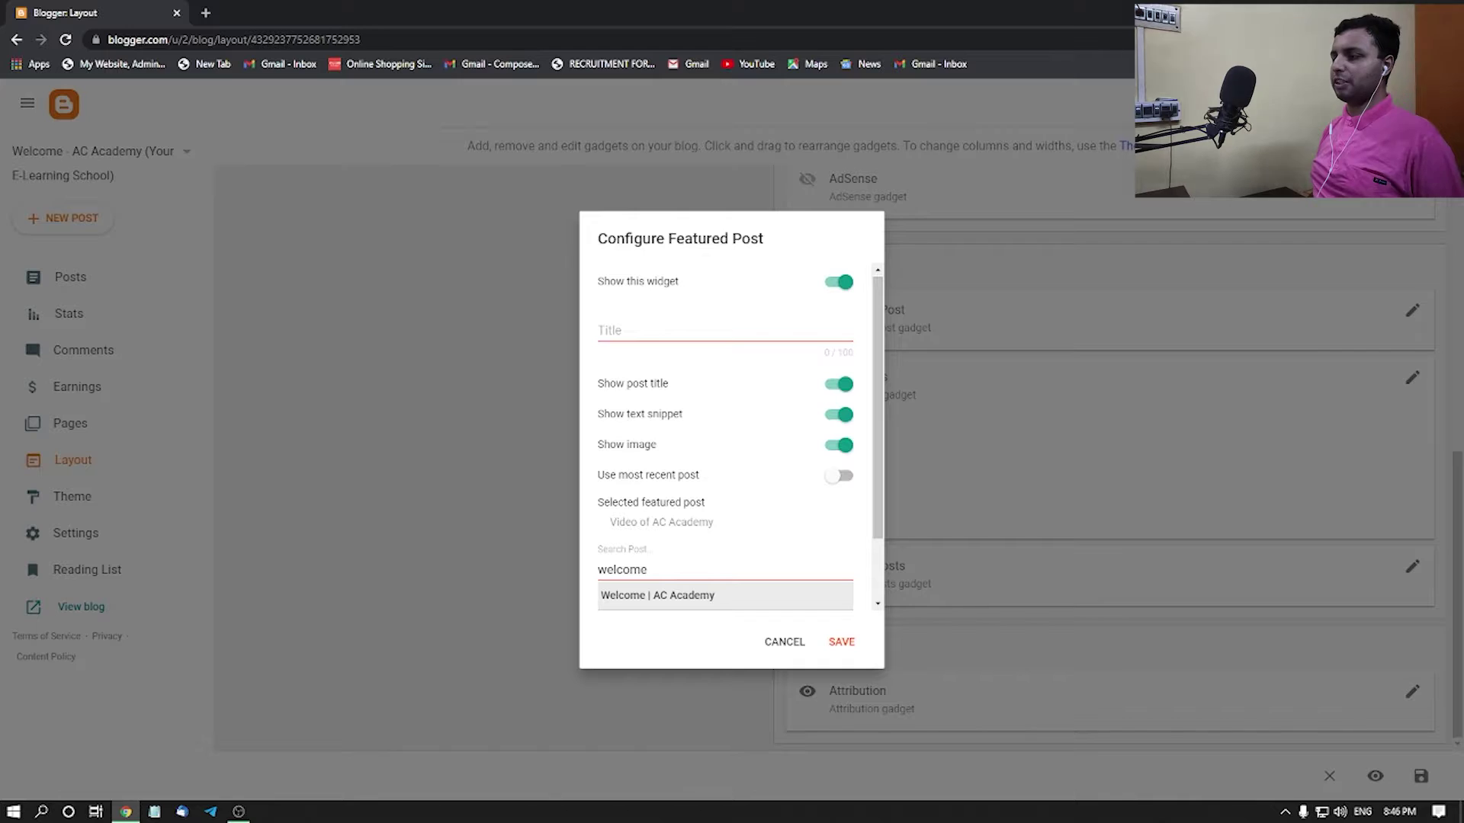
{"action": "left_click", "coordinate": [657, 595]}
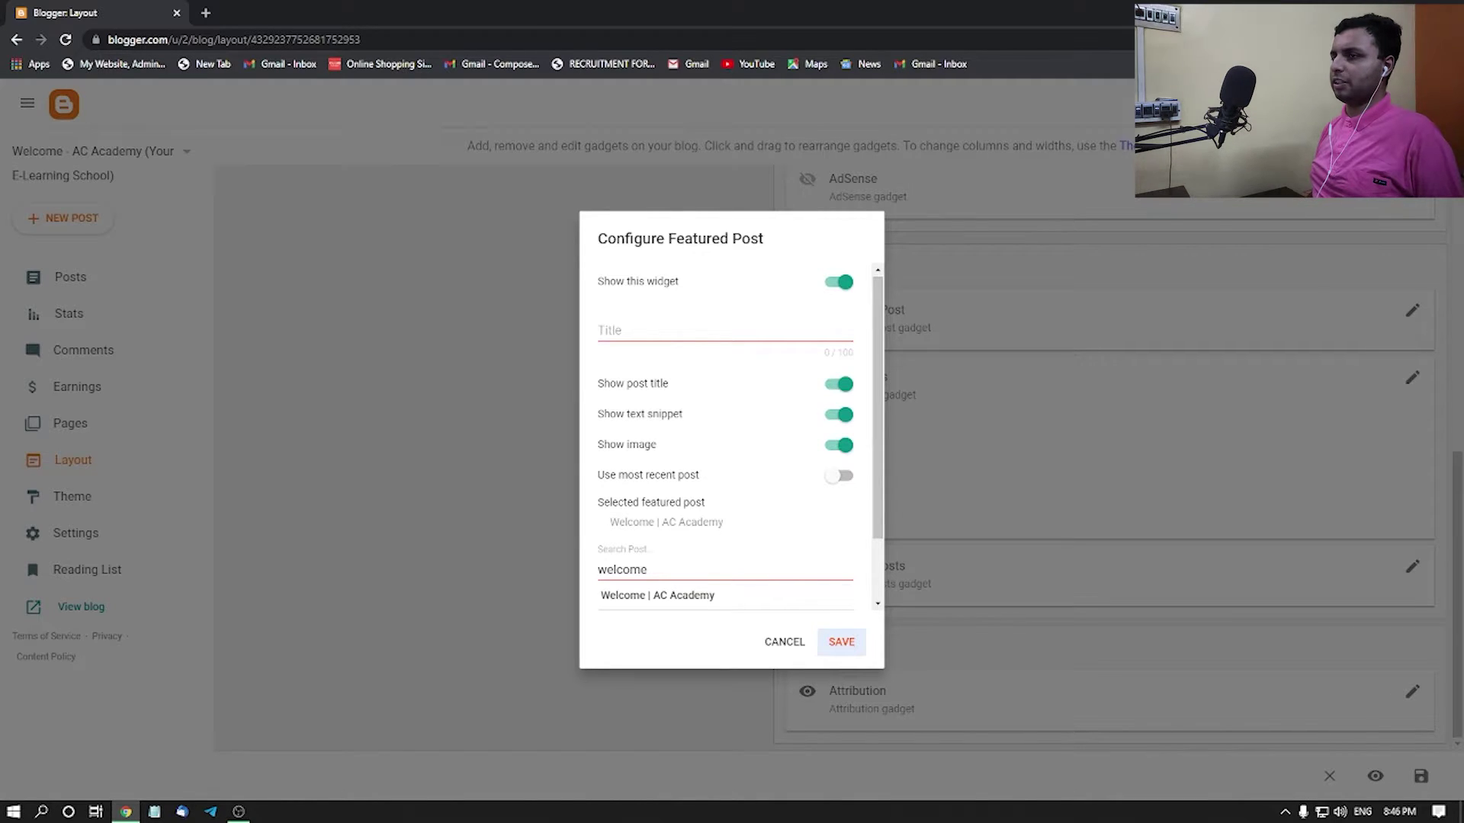
{"action": "left_click", "coordinate": [842, 642]}
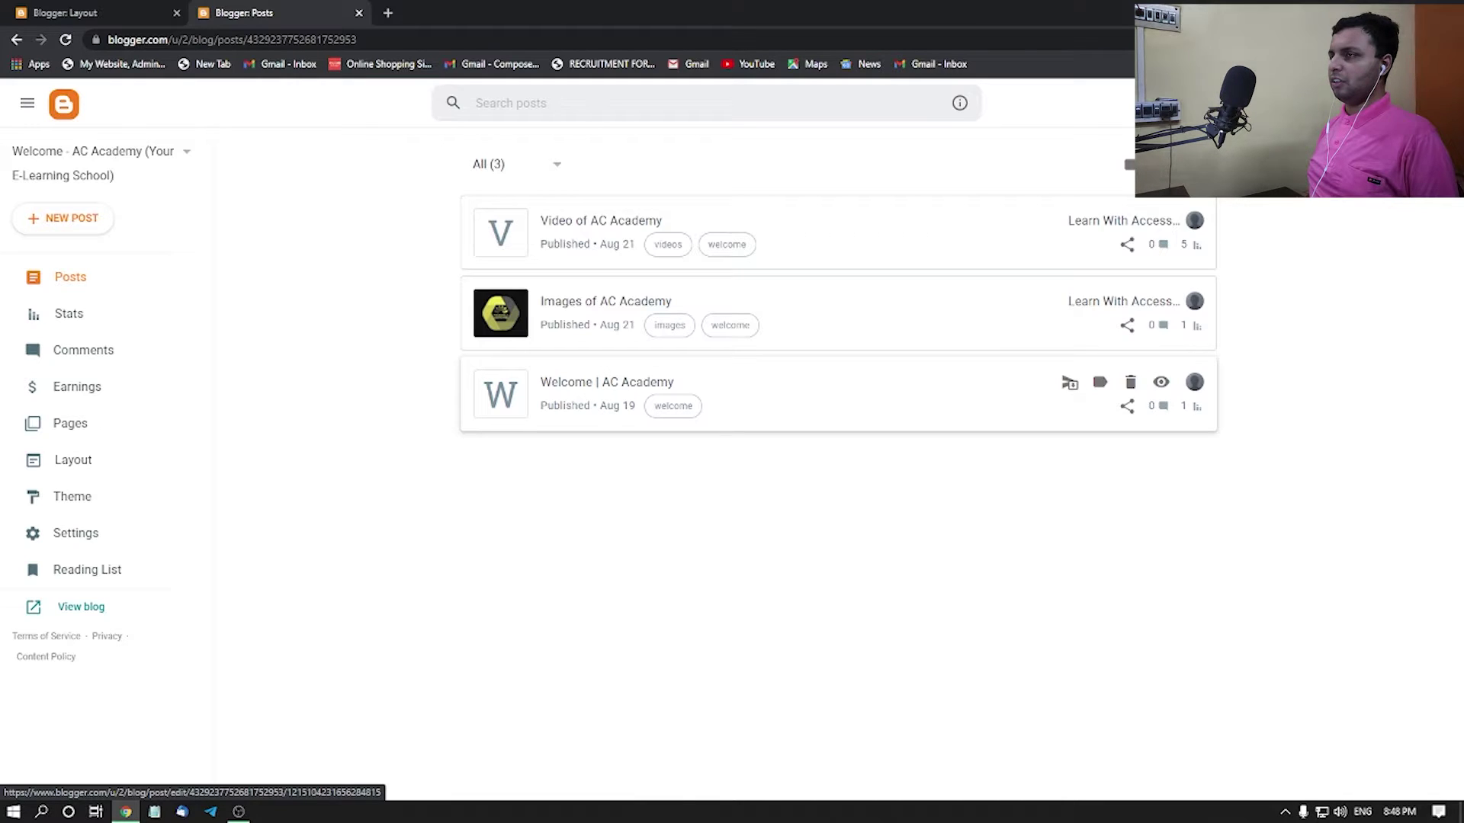
- Create and publish a post titled "Fundamentals of Web dEvelopment" announcing AC Academy's free online website training and inviting interested candidates to comment
{"action": "left_click", "coordinate": [62, 218]}
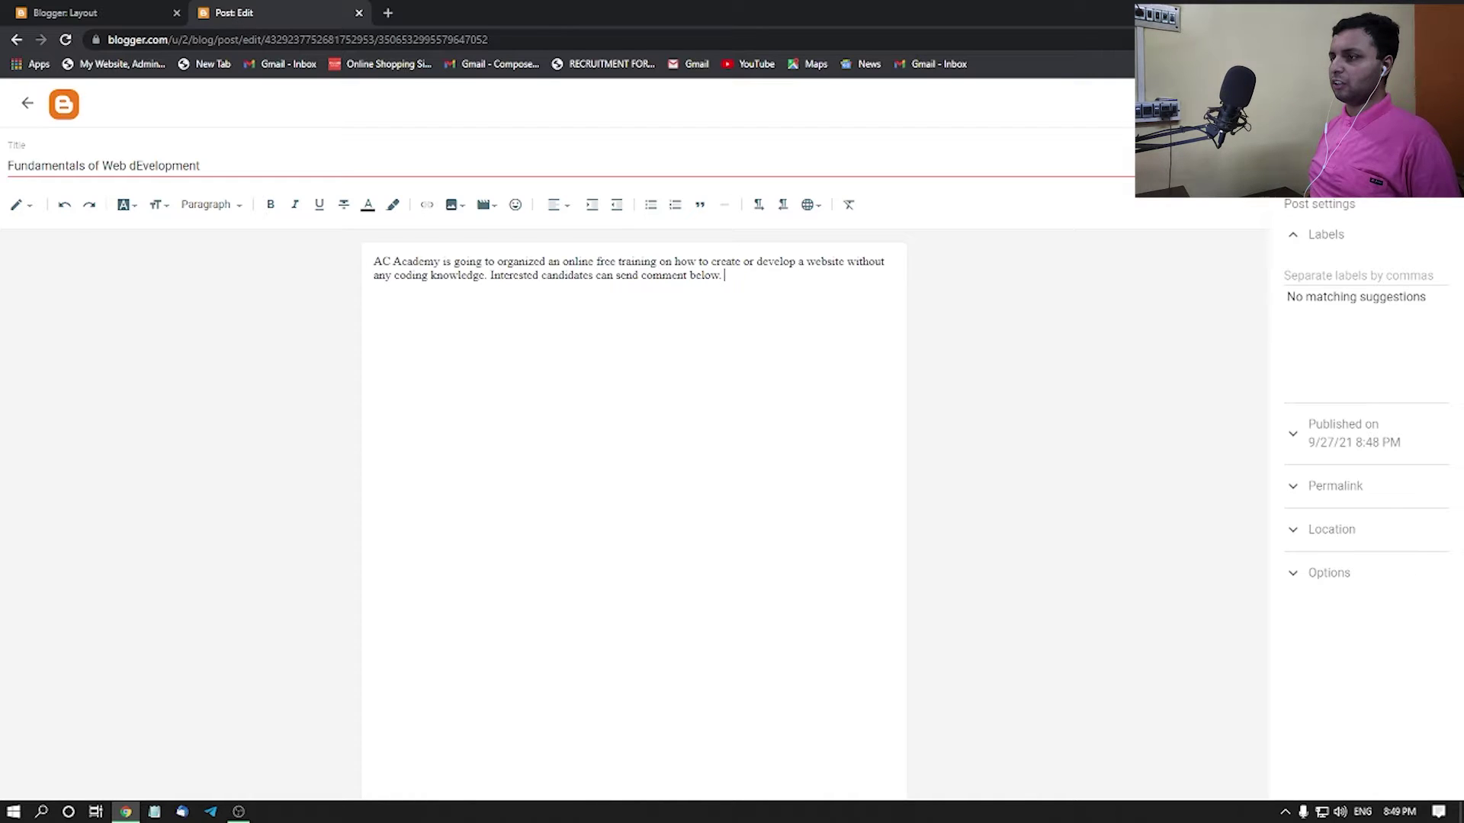
{"action": "left_click", "coordinate": [1425, 104]}
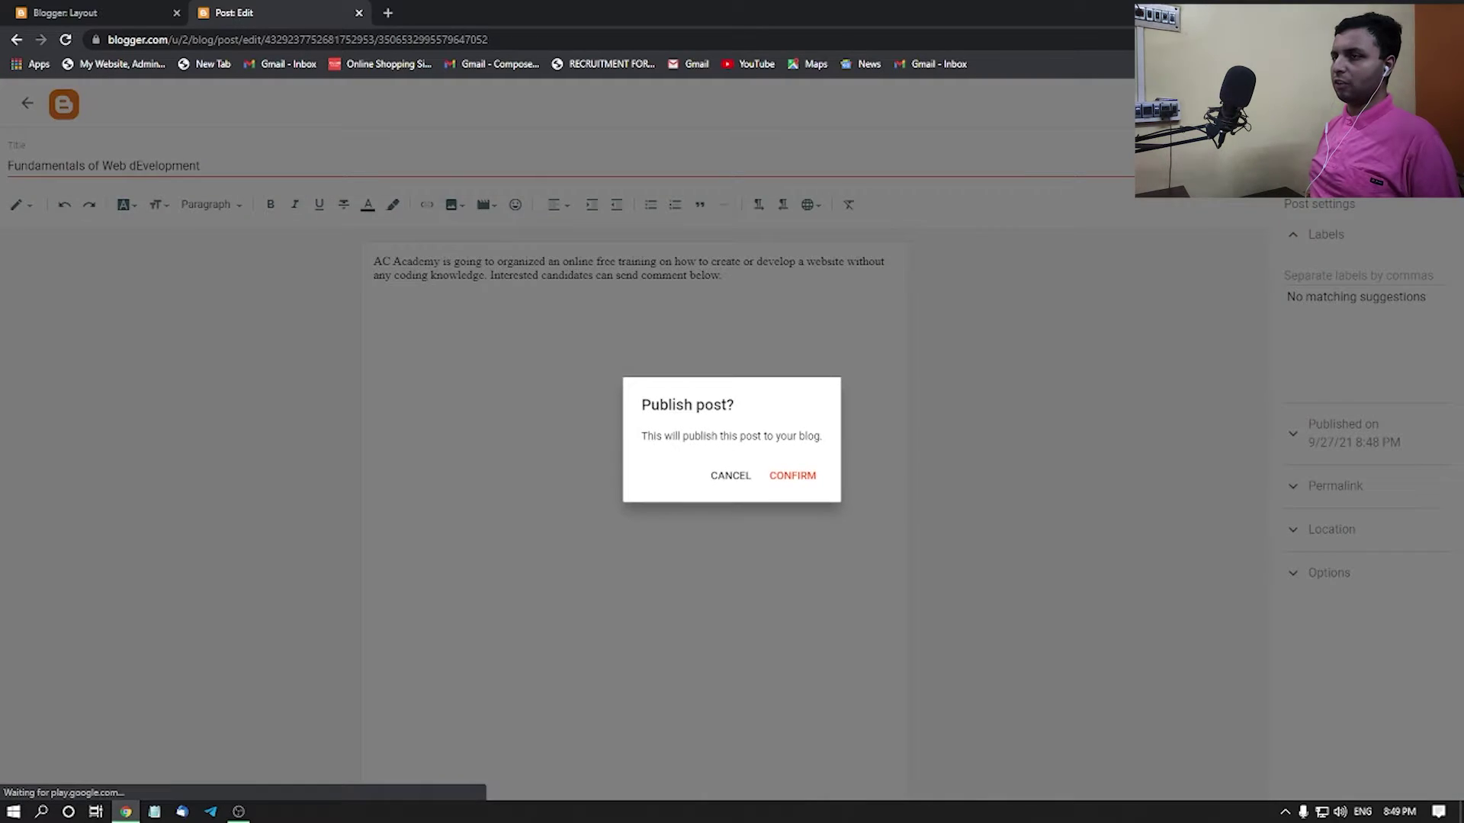
{"action": "key", "text": "Return"}
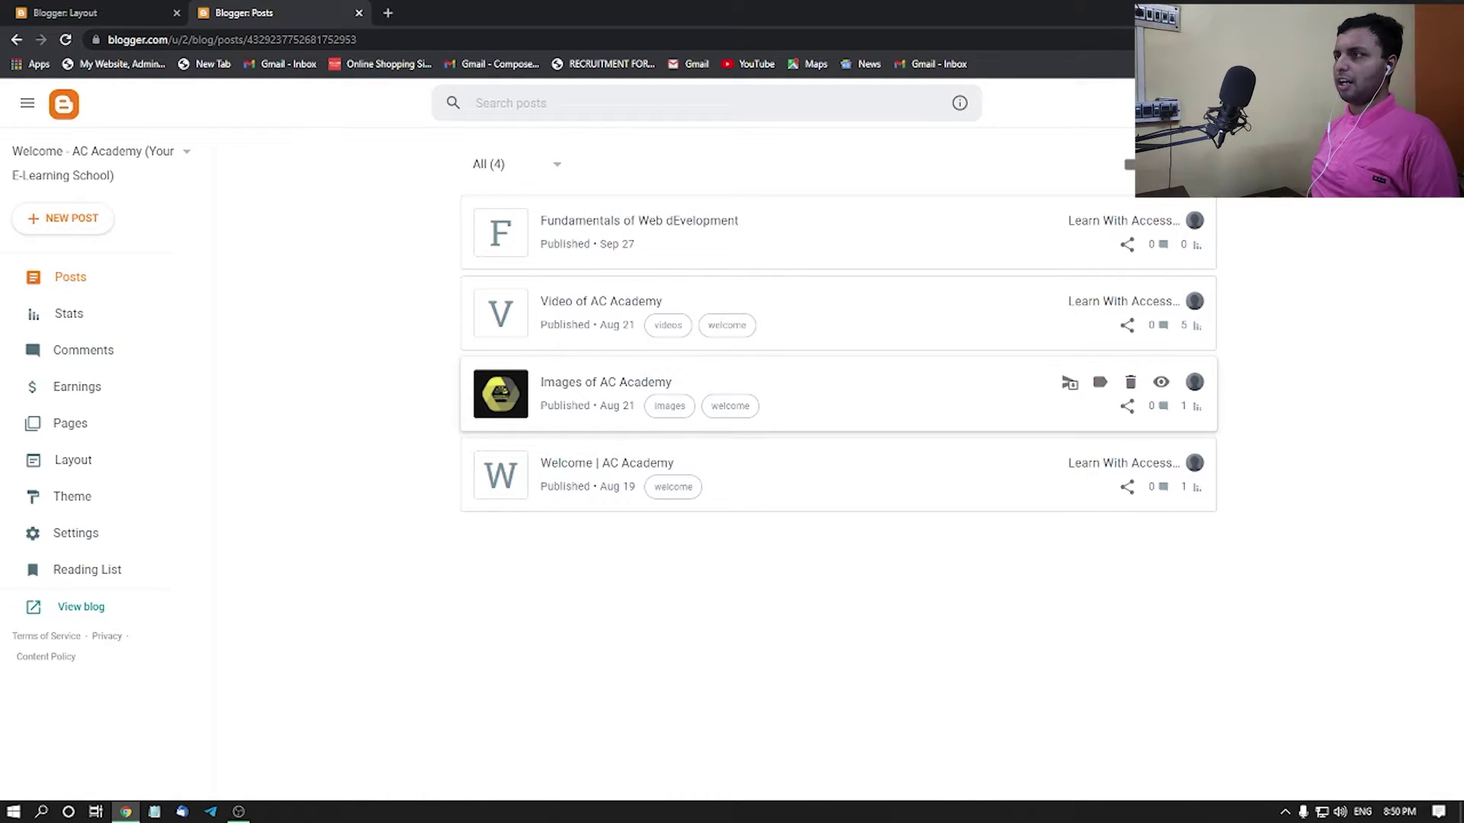
- Open learnwithac.blogspot.com in a new browser tab to check the featured post on the live blog
{"action": "key", "text": "ctrl+t"}
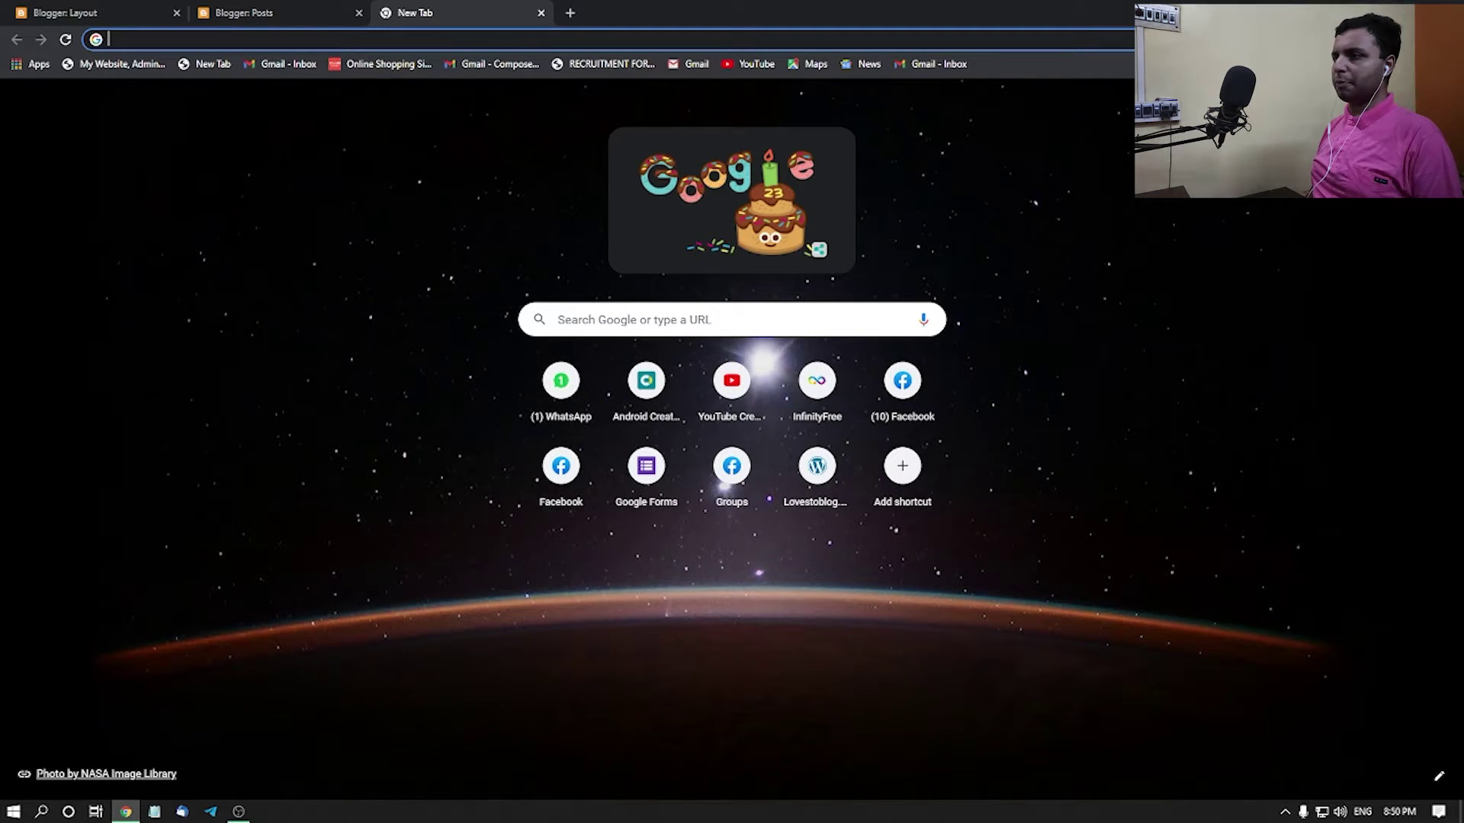
{"action": "type", "text": "learn"}
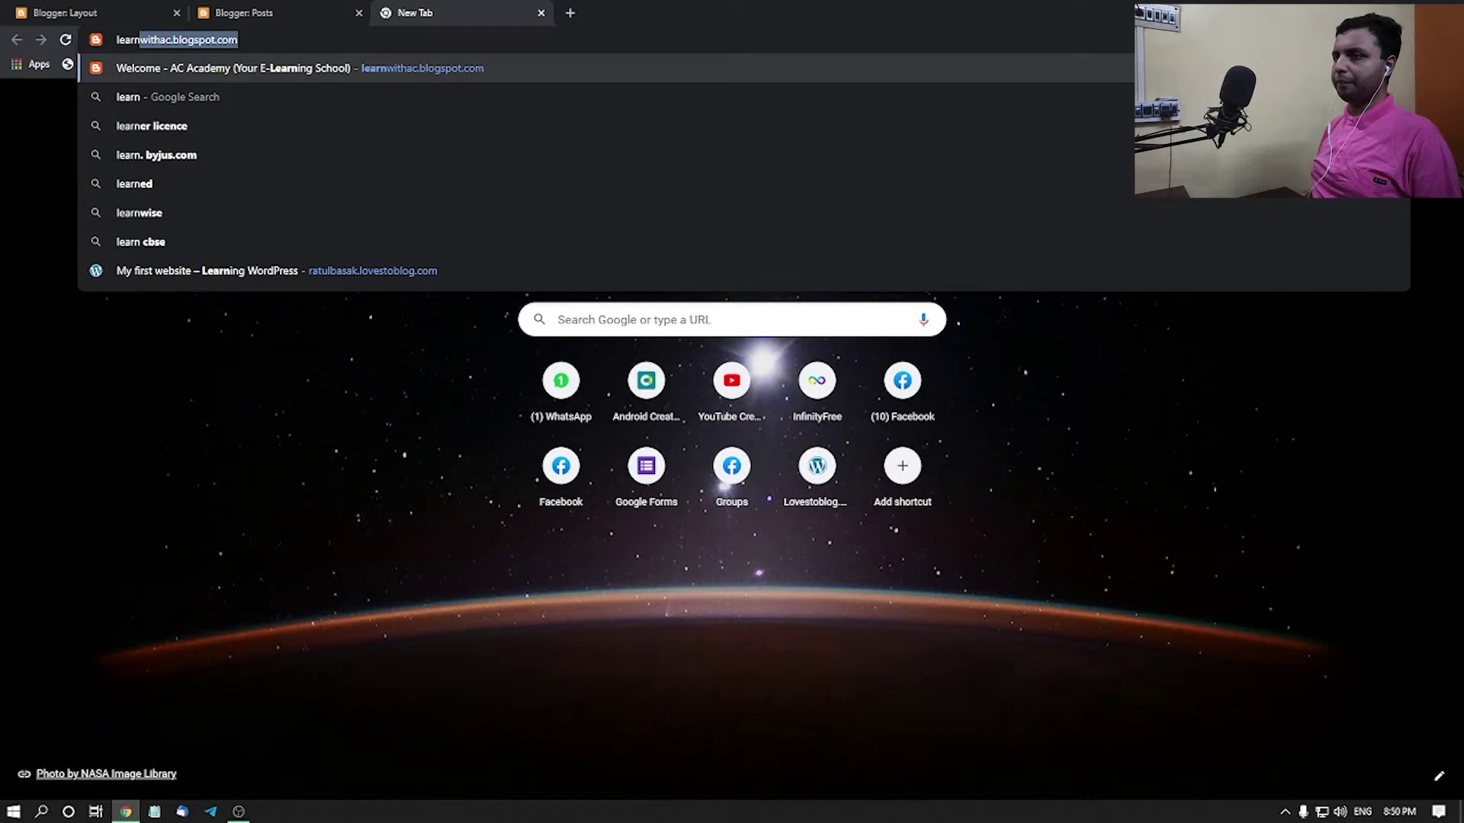
{"action": "type", "text": "with"}
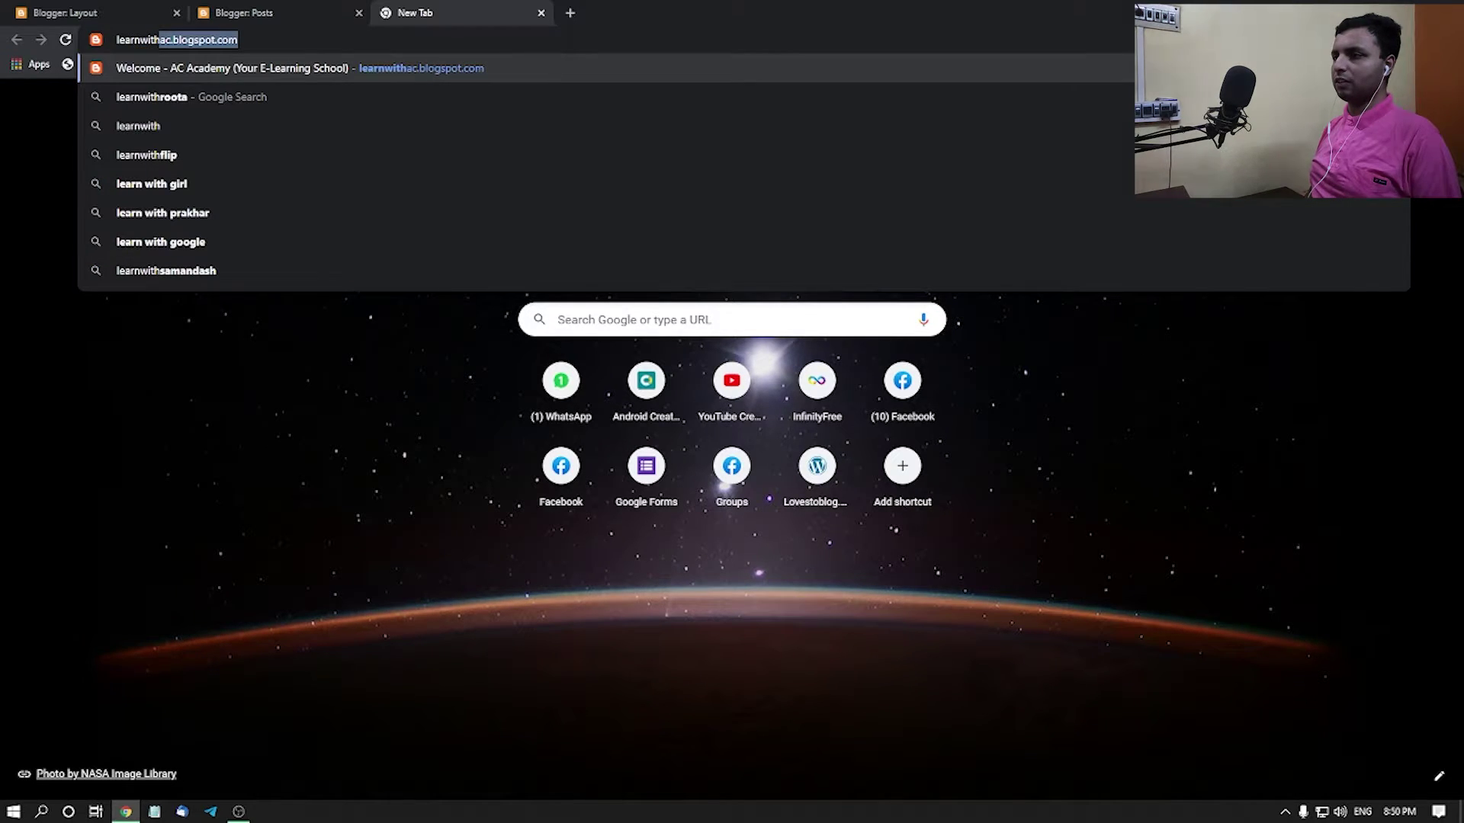
{"action": "type", "text": "ac.blogspot.com"}
{"action": "key", "text": "Return"}
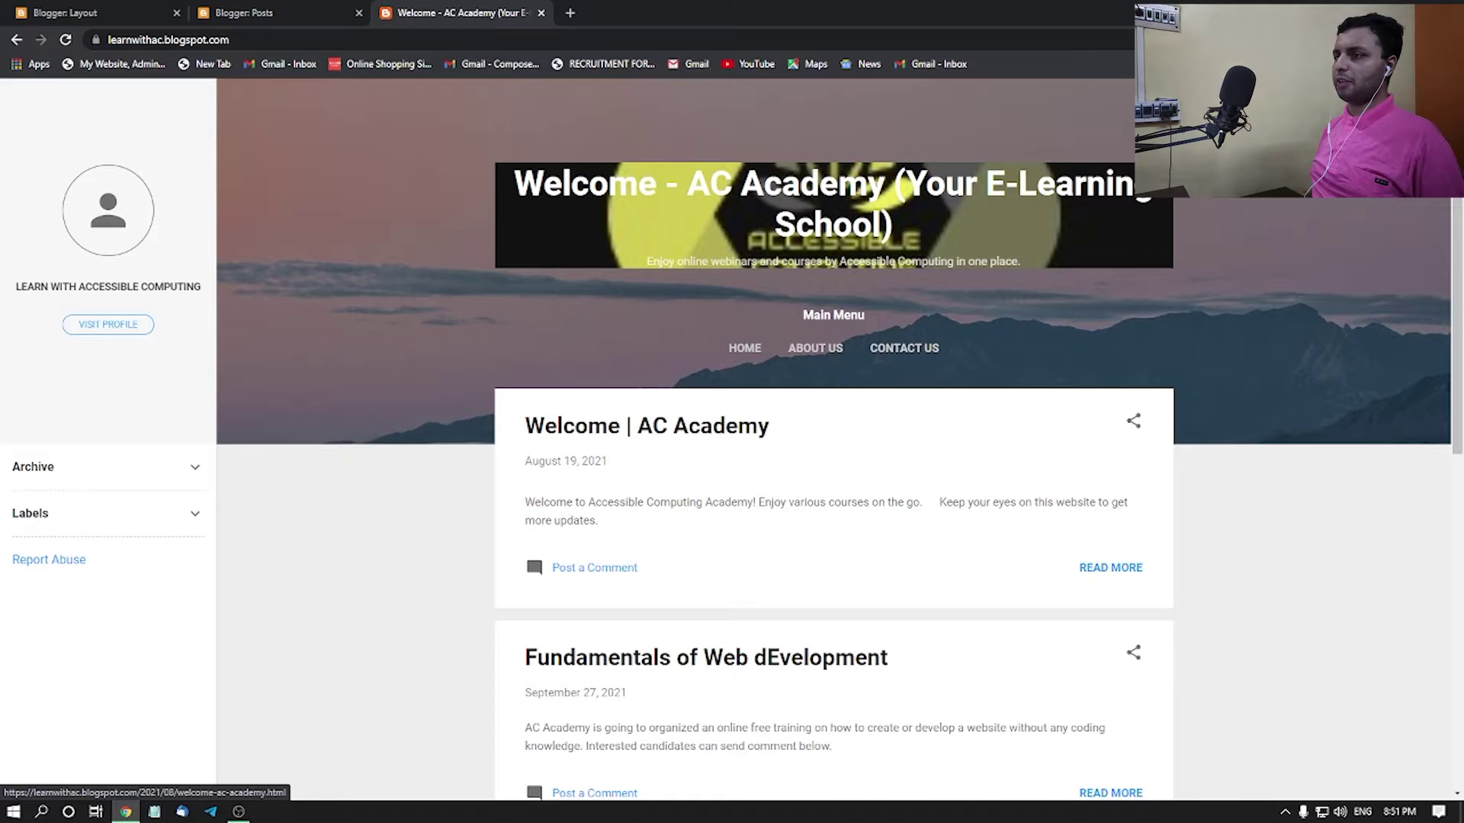
- Return to the layout and set the Blog Posts gadget's post page link text to "Continue Reading..."
{"action": "key", "text": "ctrl+shift+Tab"}
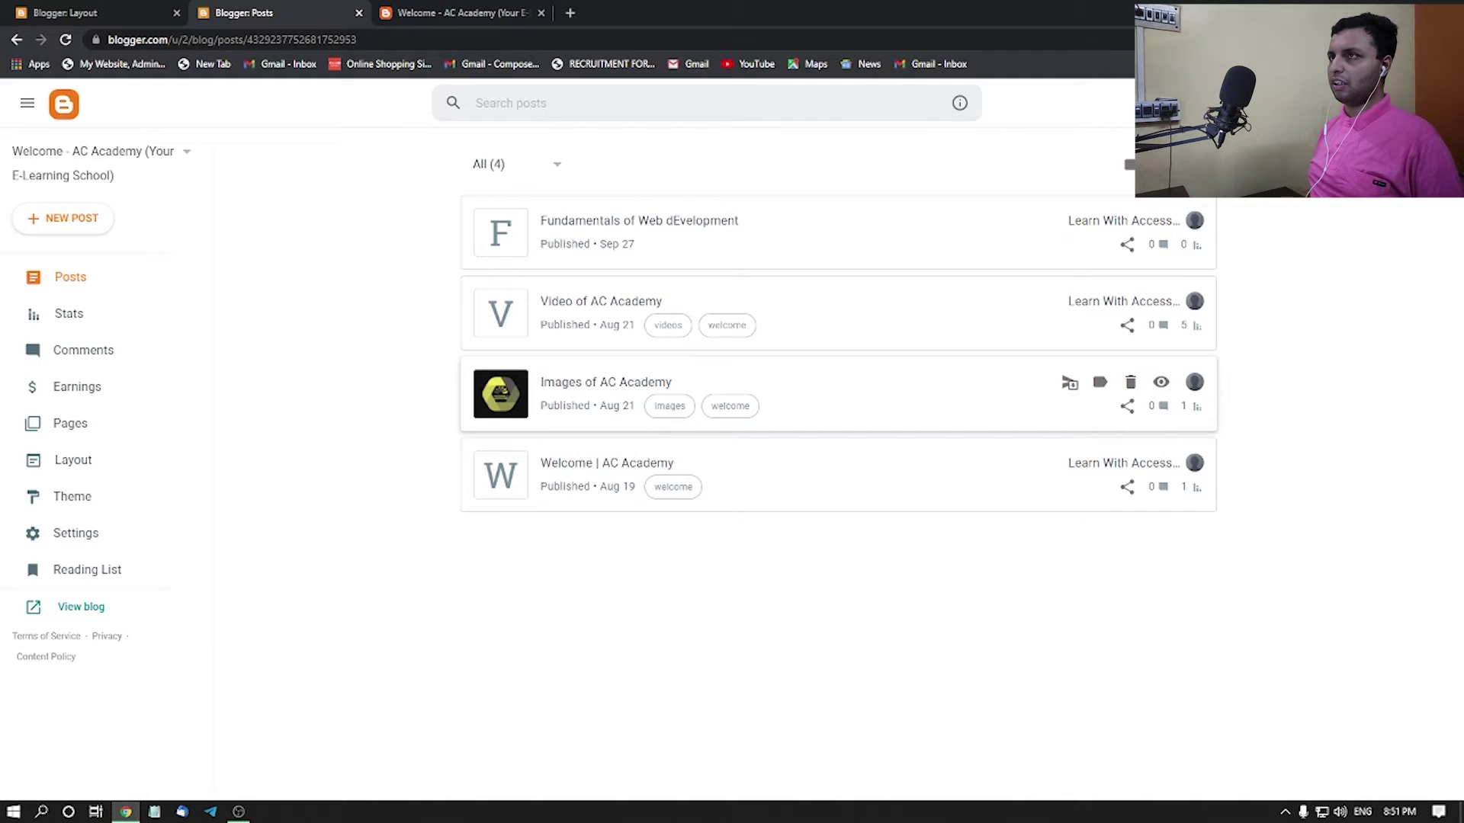
{"action": "key", "text": "ctrl+shift+Tab"}
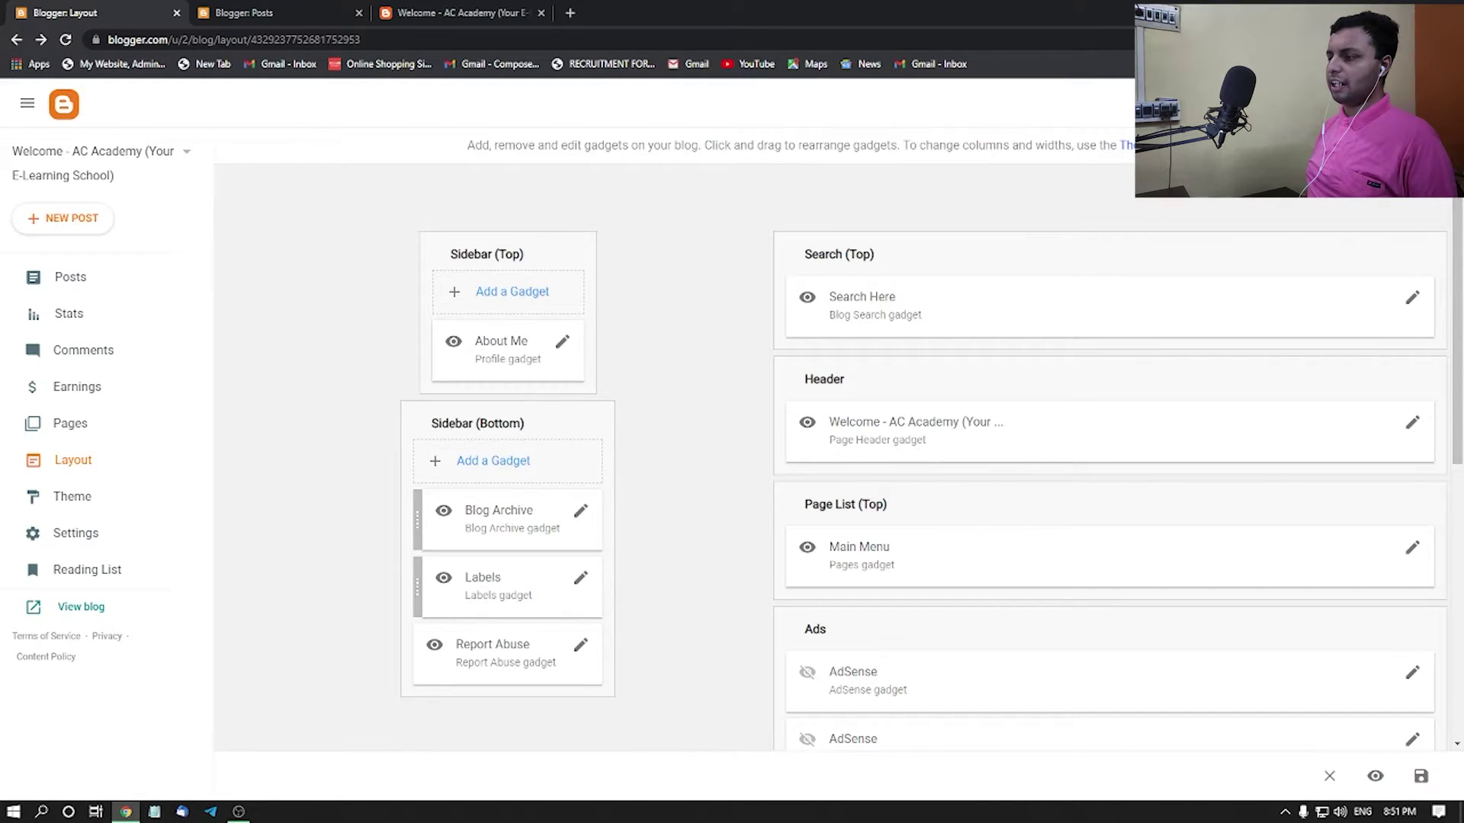
{"action": "scroll", "coordinate": [838, 457], "scroll_direction": "down", "scroll_amount": 5}
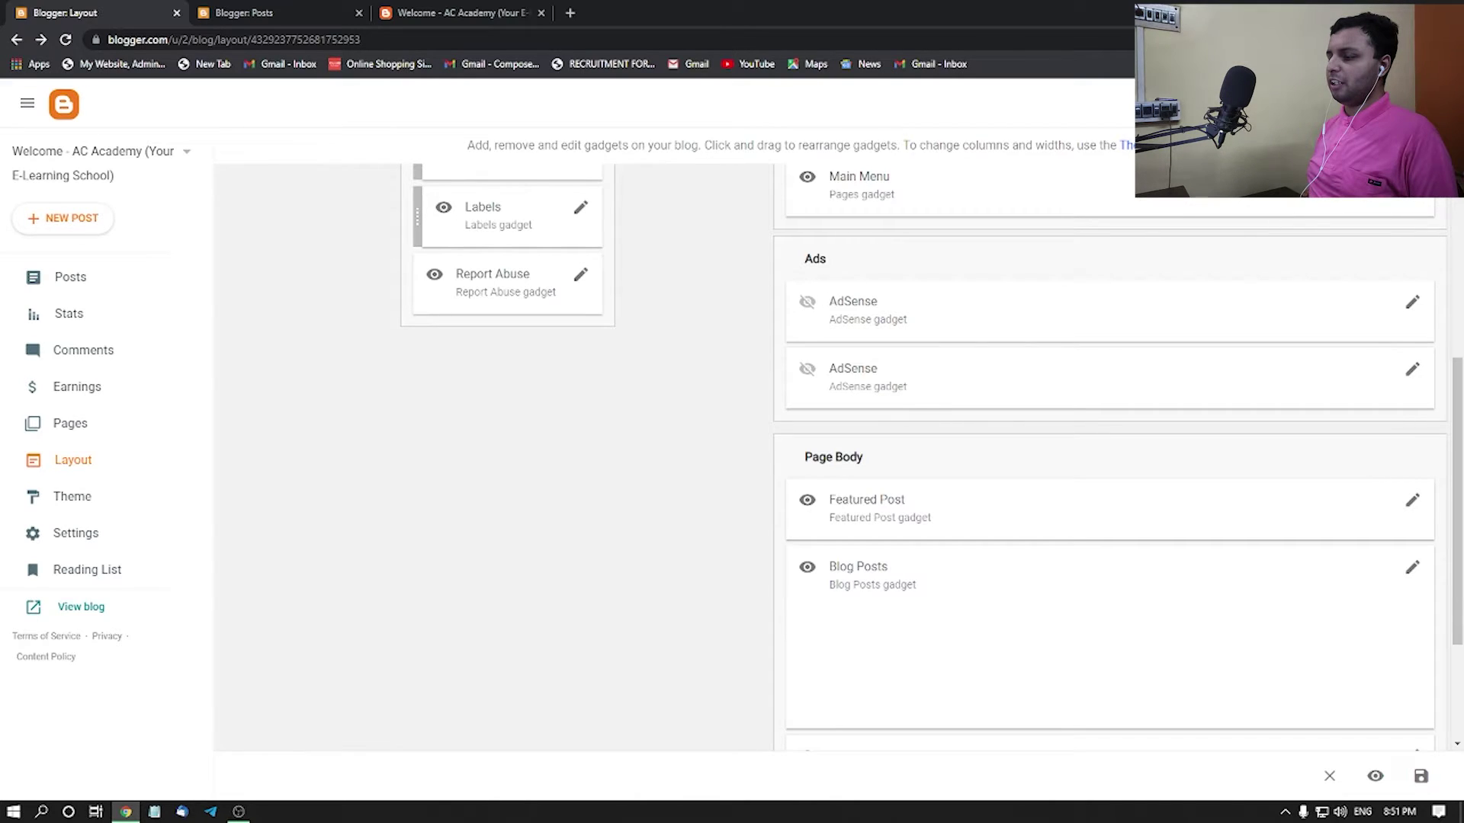
{"action": "scroll", "coordinate": [839, 458], "scroll_direction": "down", "scroll_amount": 3}
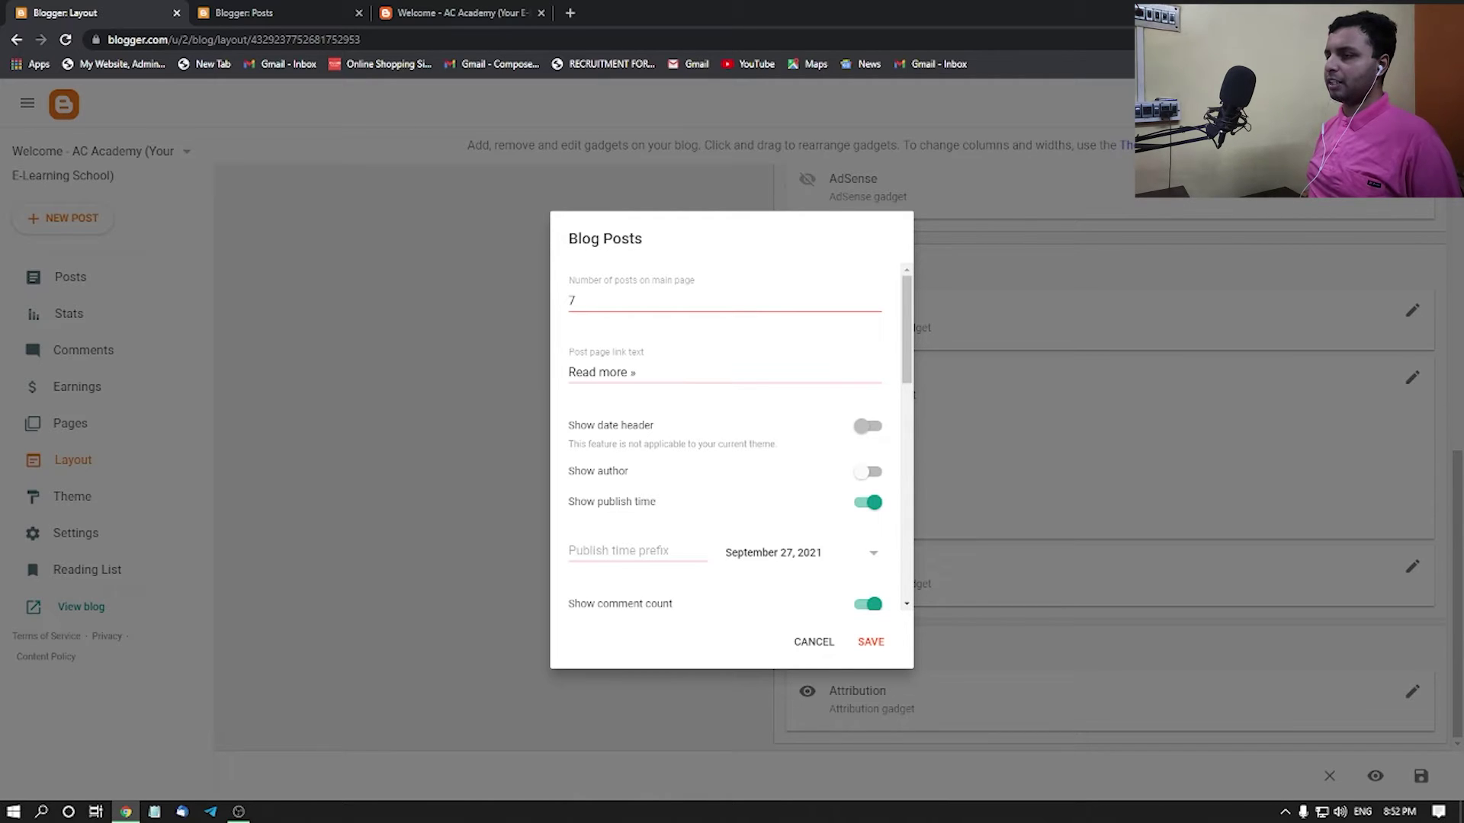
{"action": "left_click", "coordinate": [569, 372]}
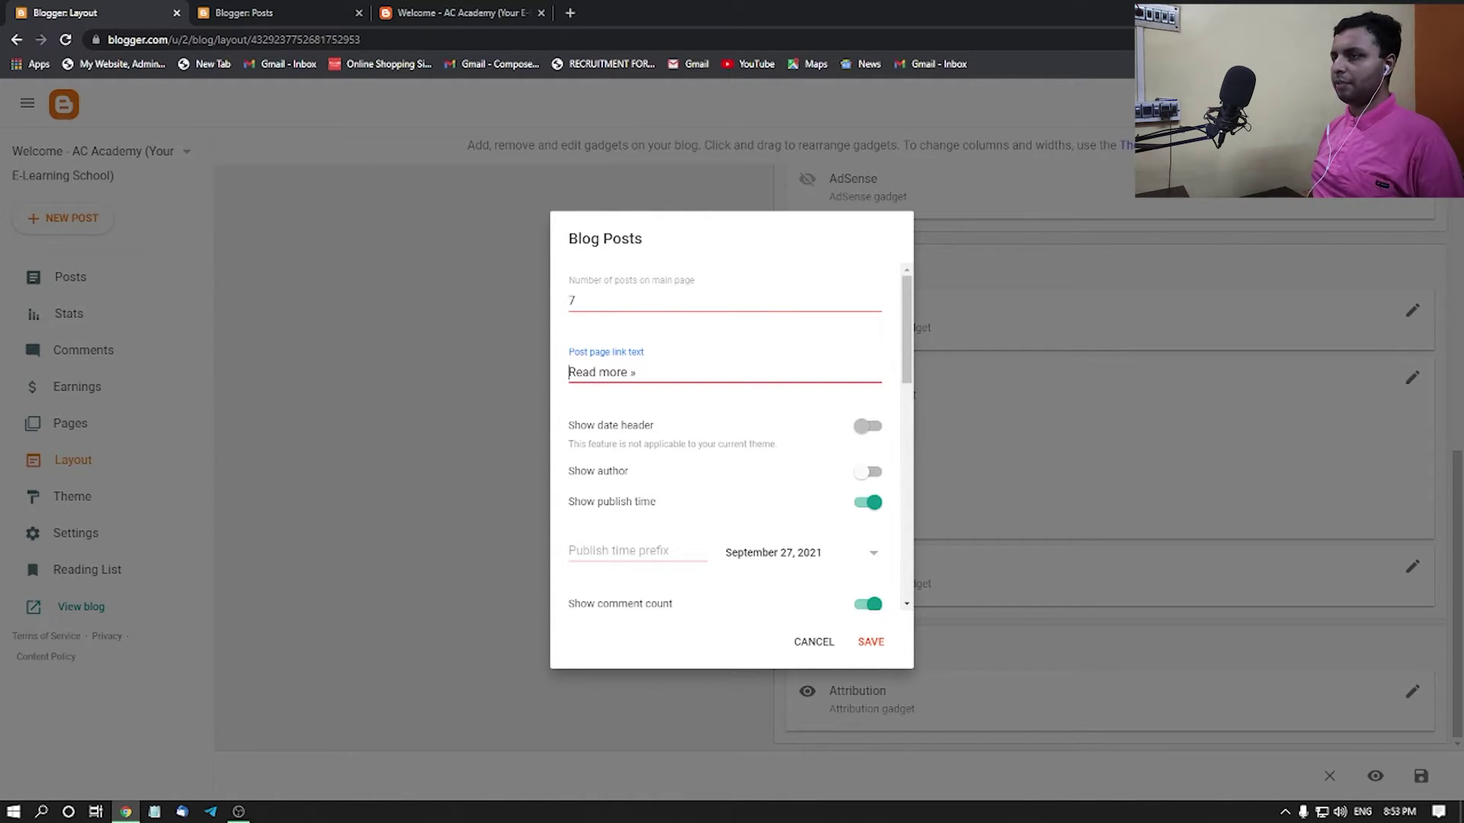
{"action": "key", "text": "ctrl+a"}
{"action": "key", "text": "BackSpace"}
{"action": "type", "text": "Con"}
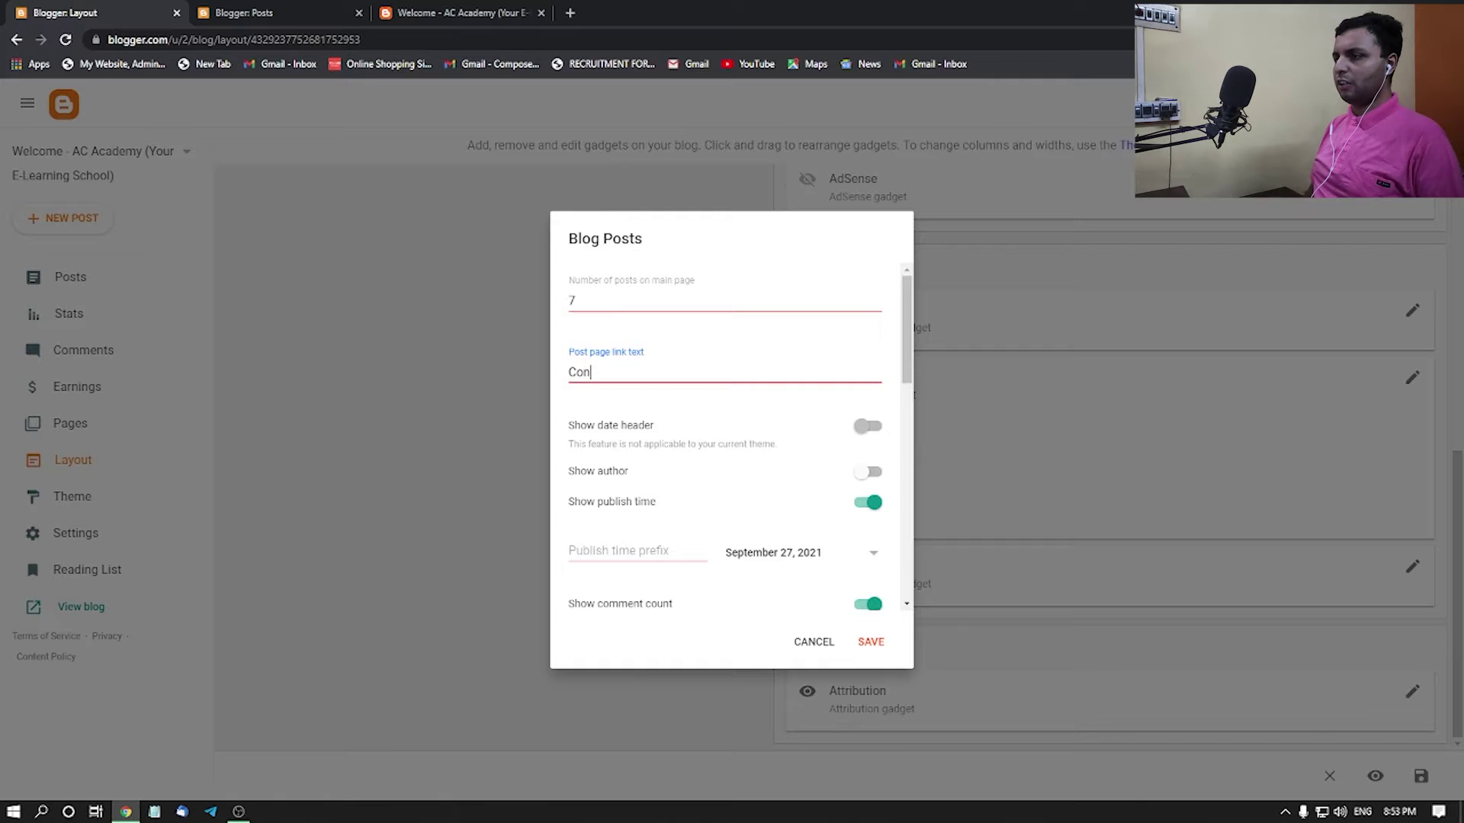
{"action": "type", "text": "tinue Reading"}
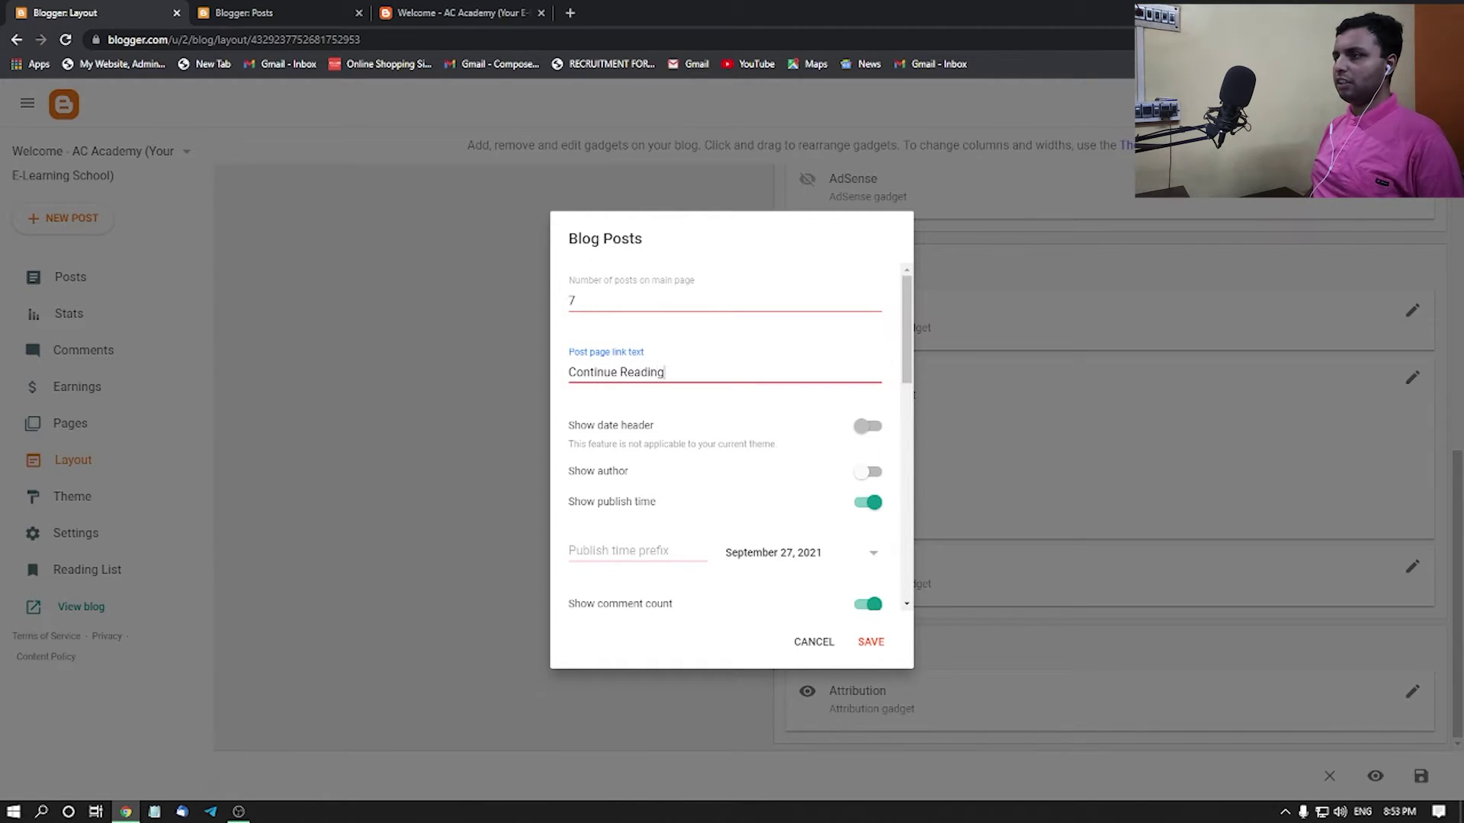
{"action": "type", "text": "..."}
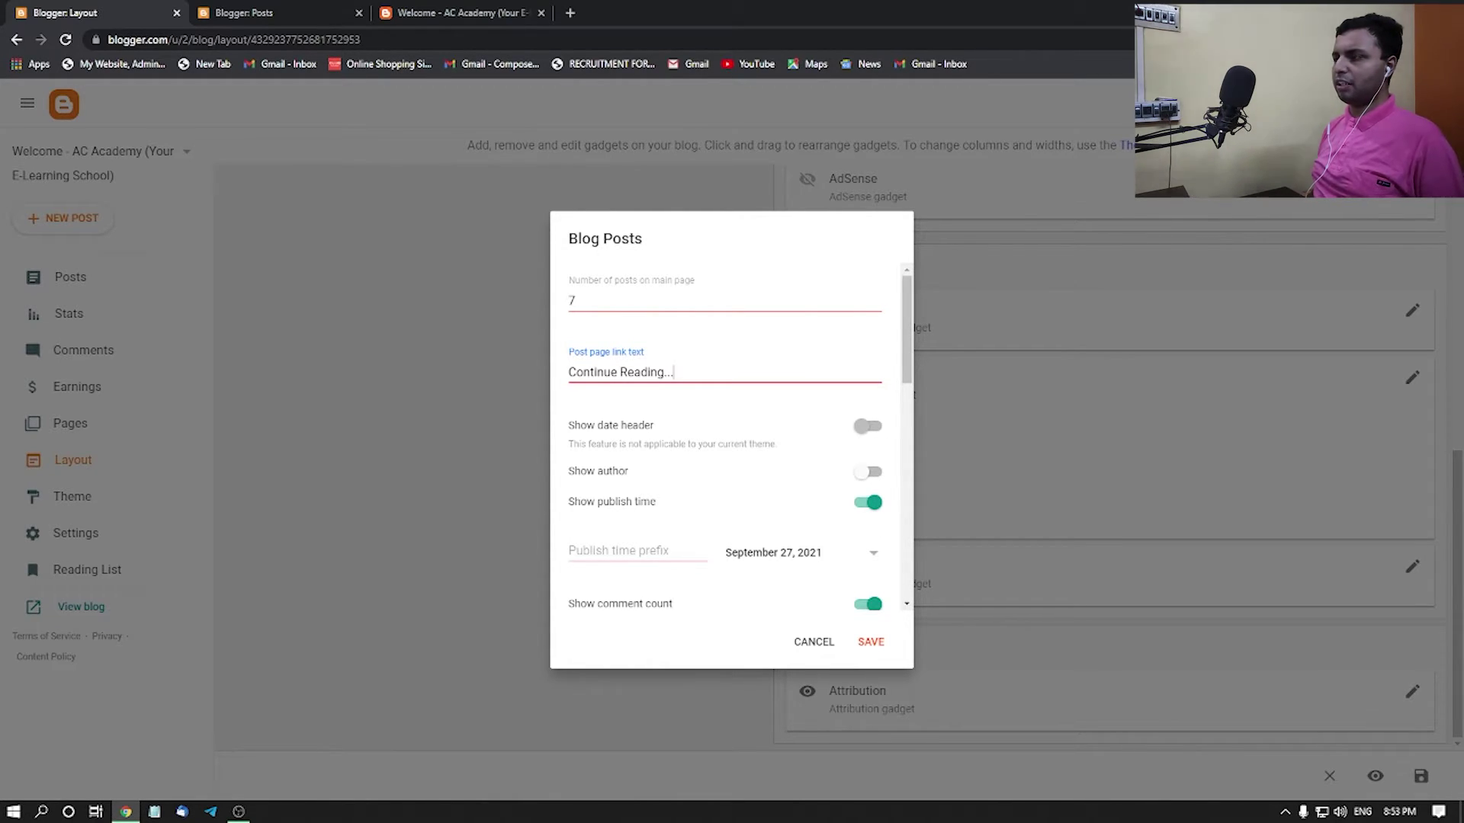
- Turn off the publish time and location display in the Blog Posts gadget and save it
{"action": "left_click", "coordinate": [867, 502]}
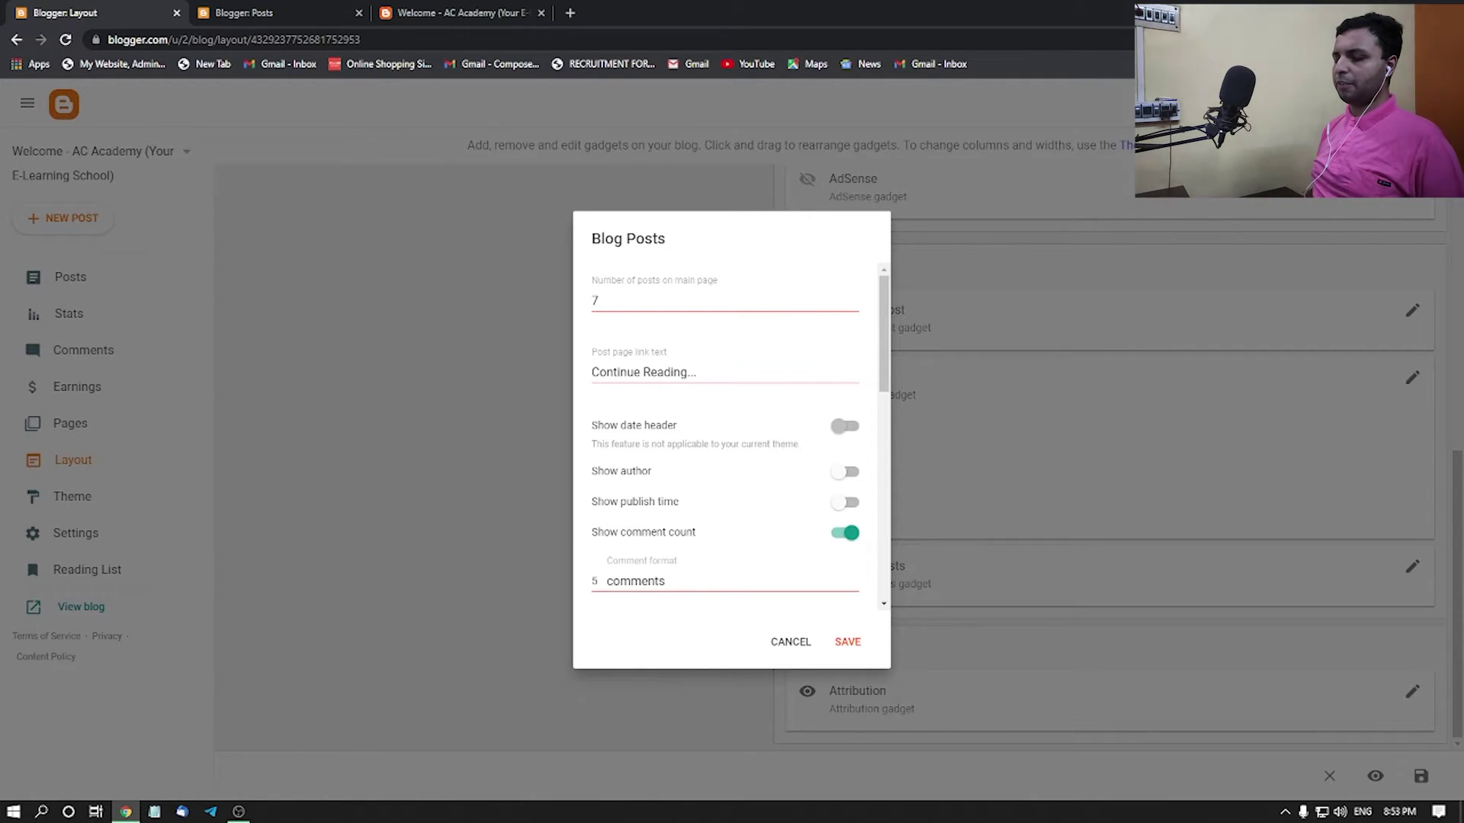
{"action": "scroll", "coordinate": [724, 435], "scroll_direction": "down", "scroll_amount": 3}
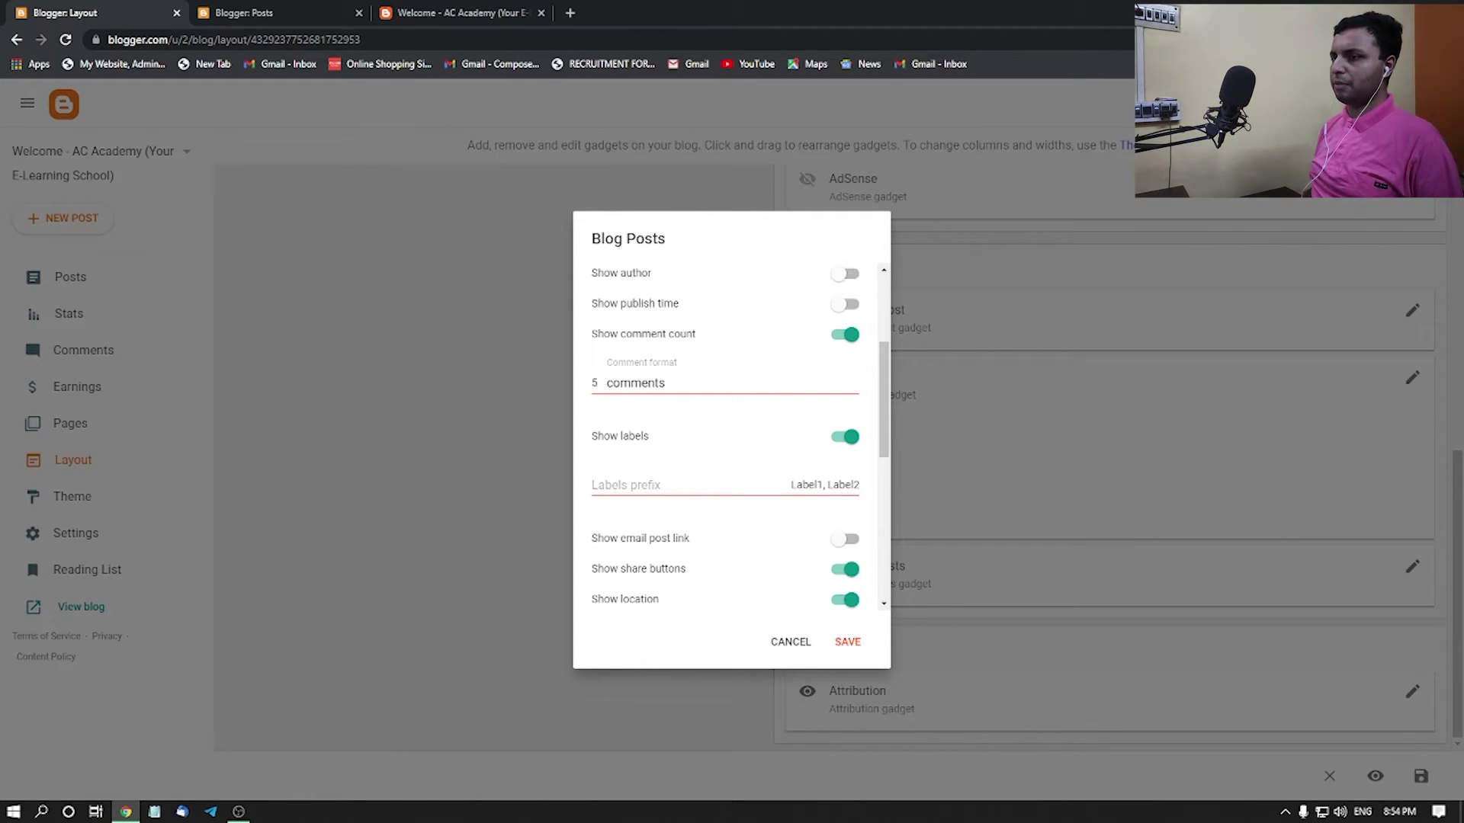
{"action": "left_click", "coordinate": [845, 600]}
{"action": "scroll", "coordinate": [845, 599], "scroll_direction": "down", "scroll_amount": 3}
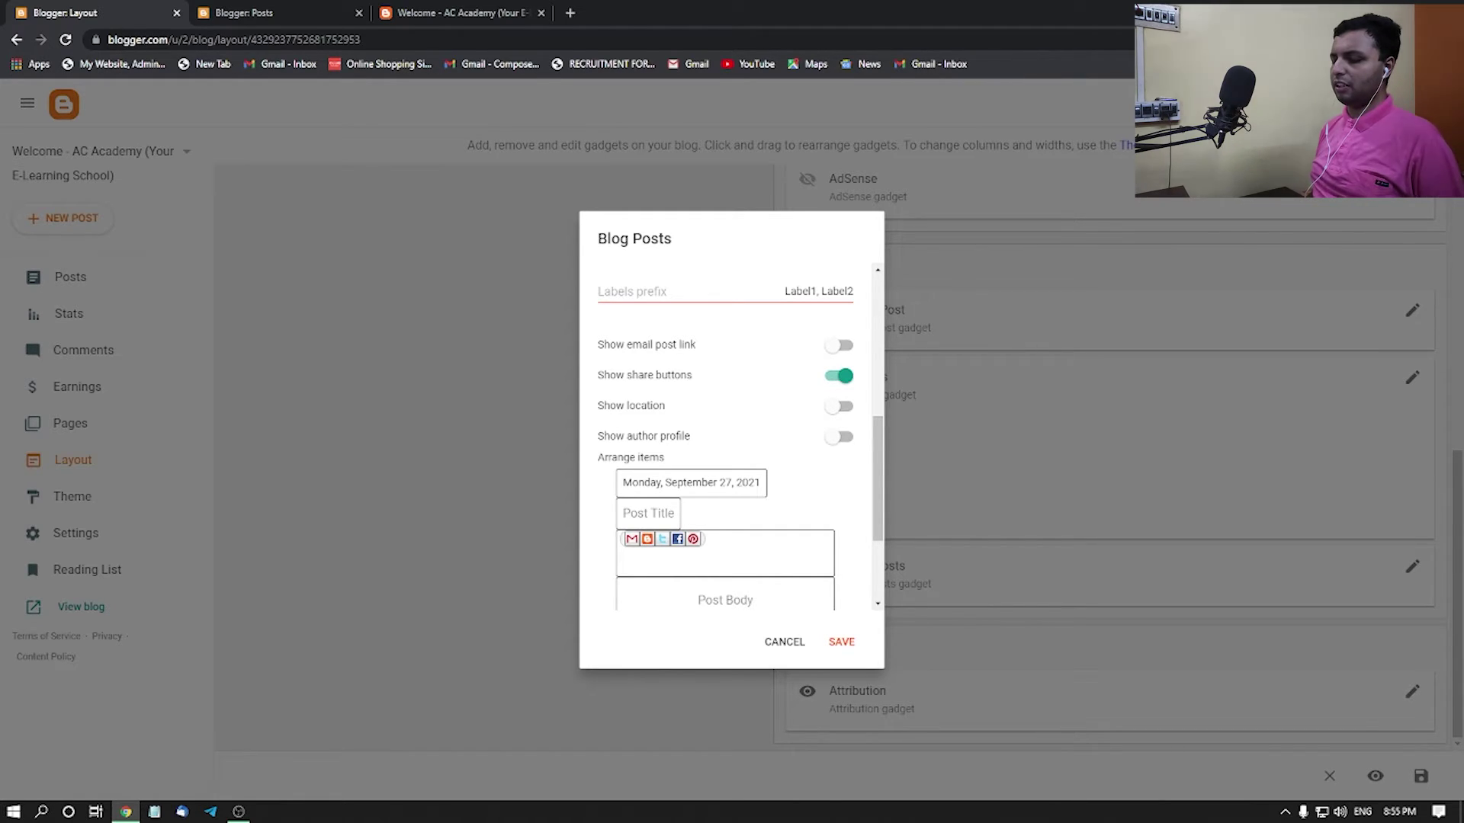
{"action": "scroll", "coordinate": [725, 435], "scroll_direction": "down", "scroll_amount": 2}
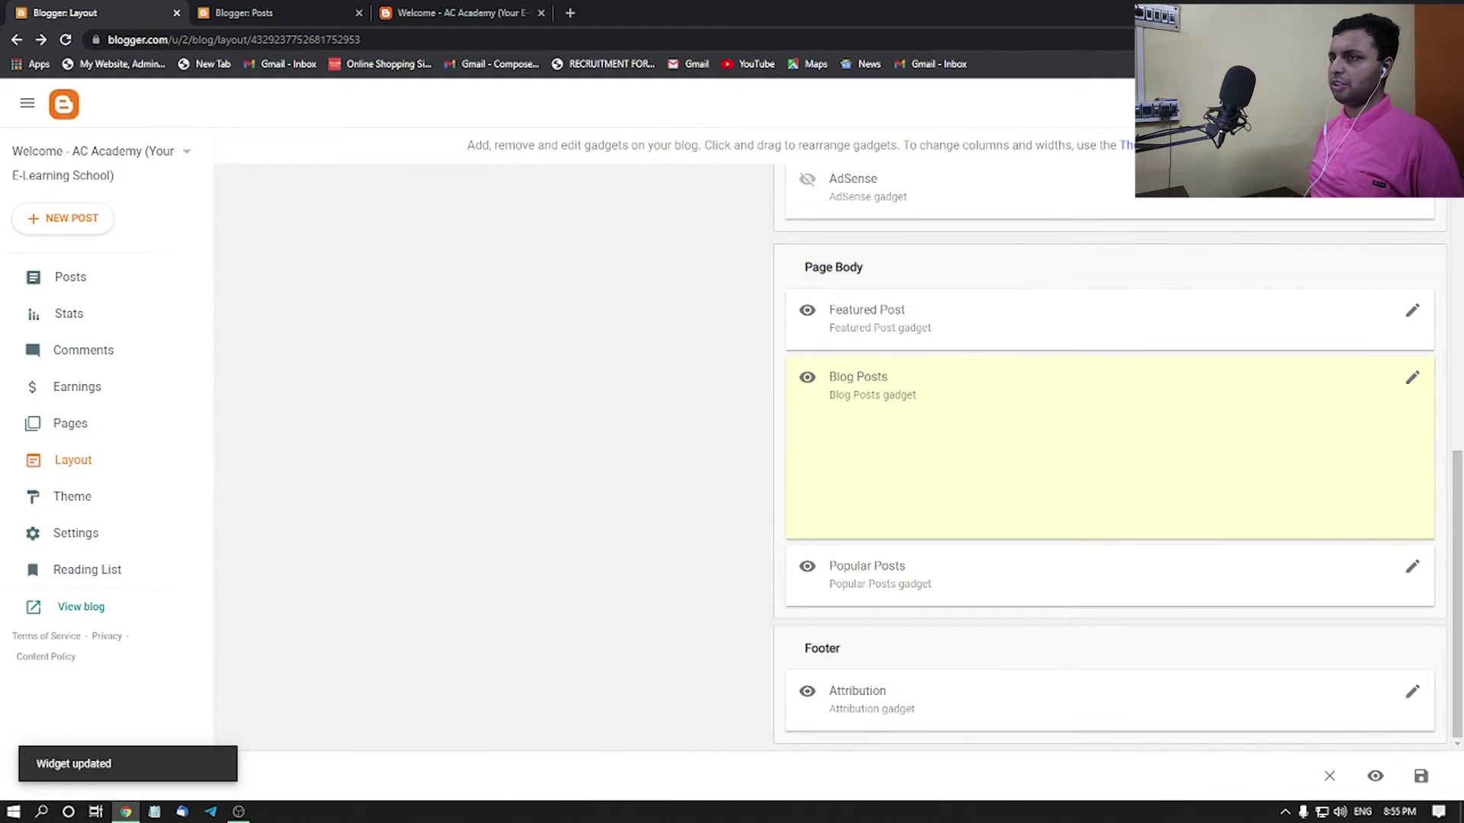
{"action": "key", "text": "Return"}
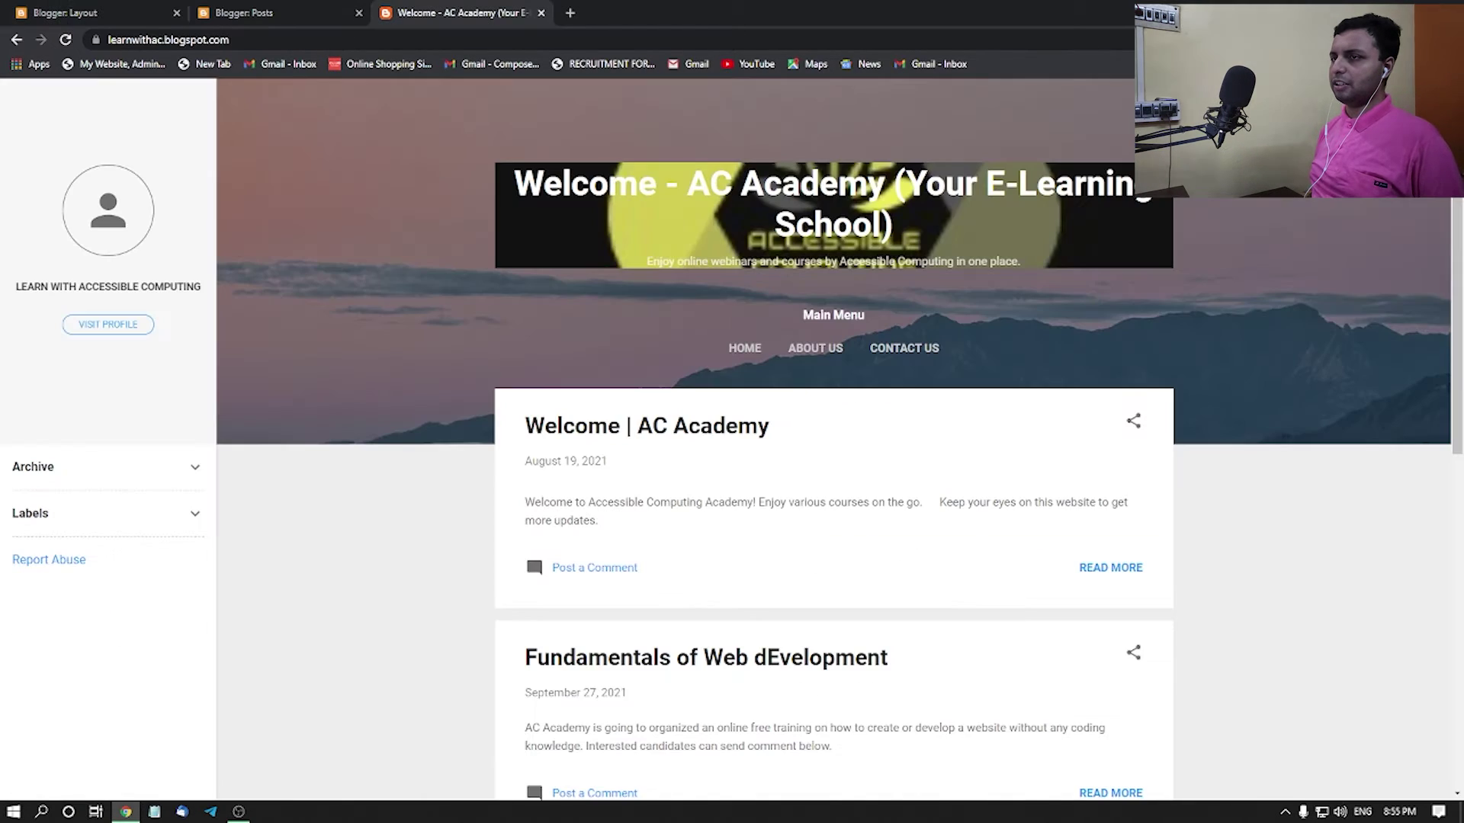
- Reload the live blog and check the read-more links and publish details on all posts down to the footer
{"action": "key", "text": "F5"}
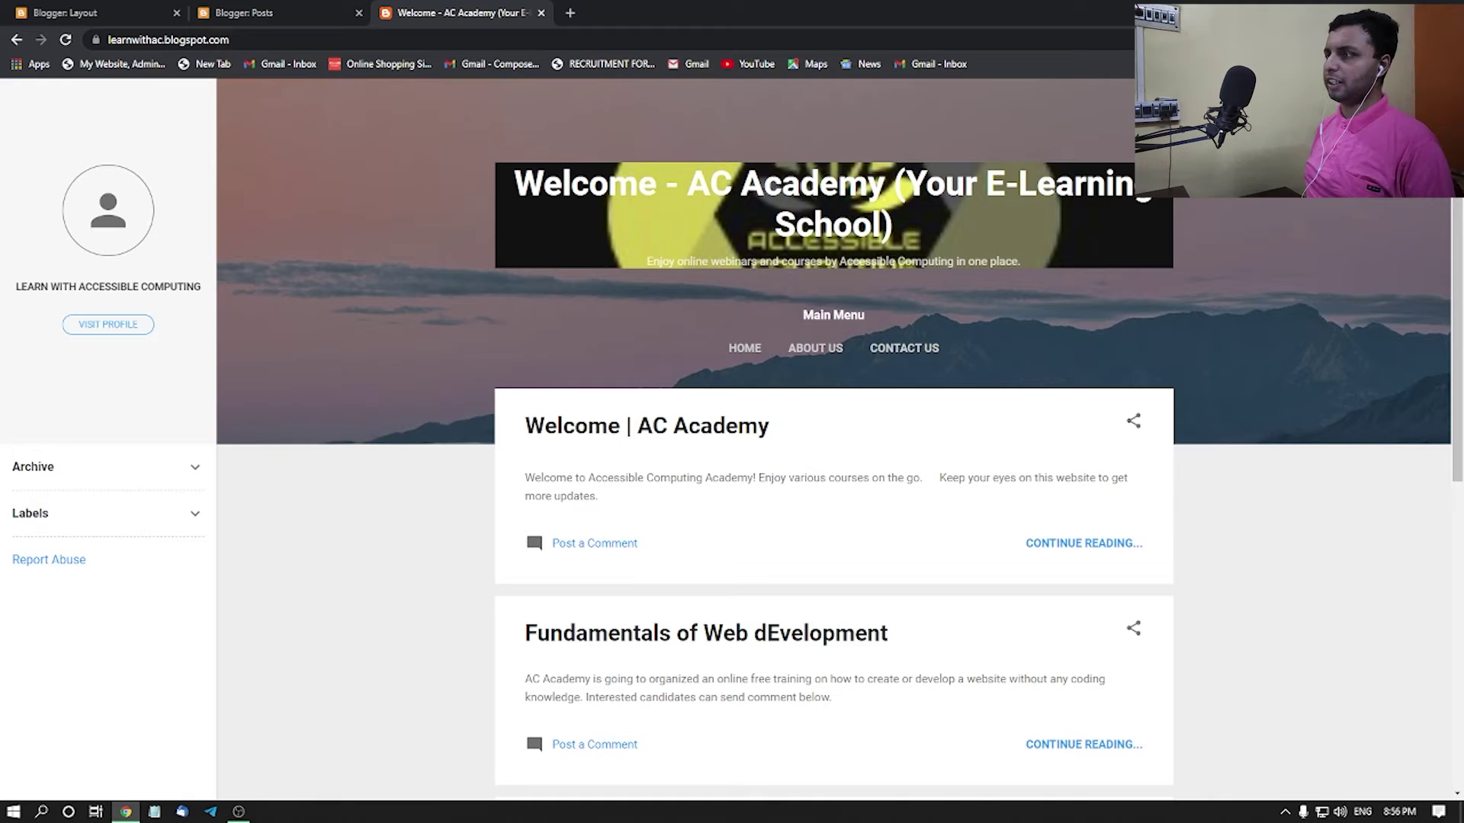
{"action": "scroll", "coordinate": [833, 439], "scroll_direction": "down", "scroll_amount": 5}
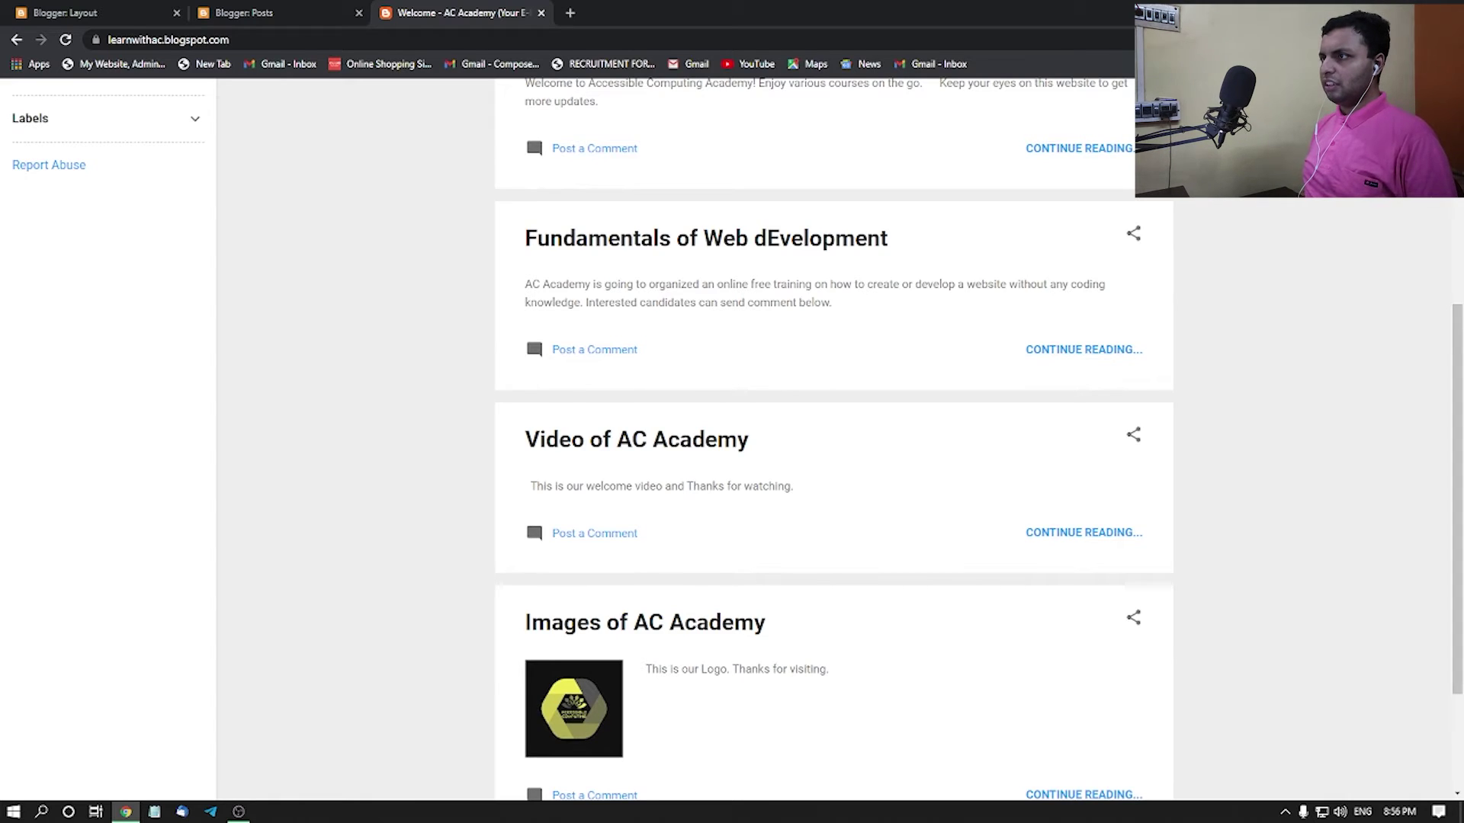
{"action": "scroll", "coordinate": [833, 439], "scroll_direction": "down", "scroll_amount": 3}
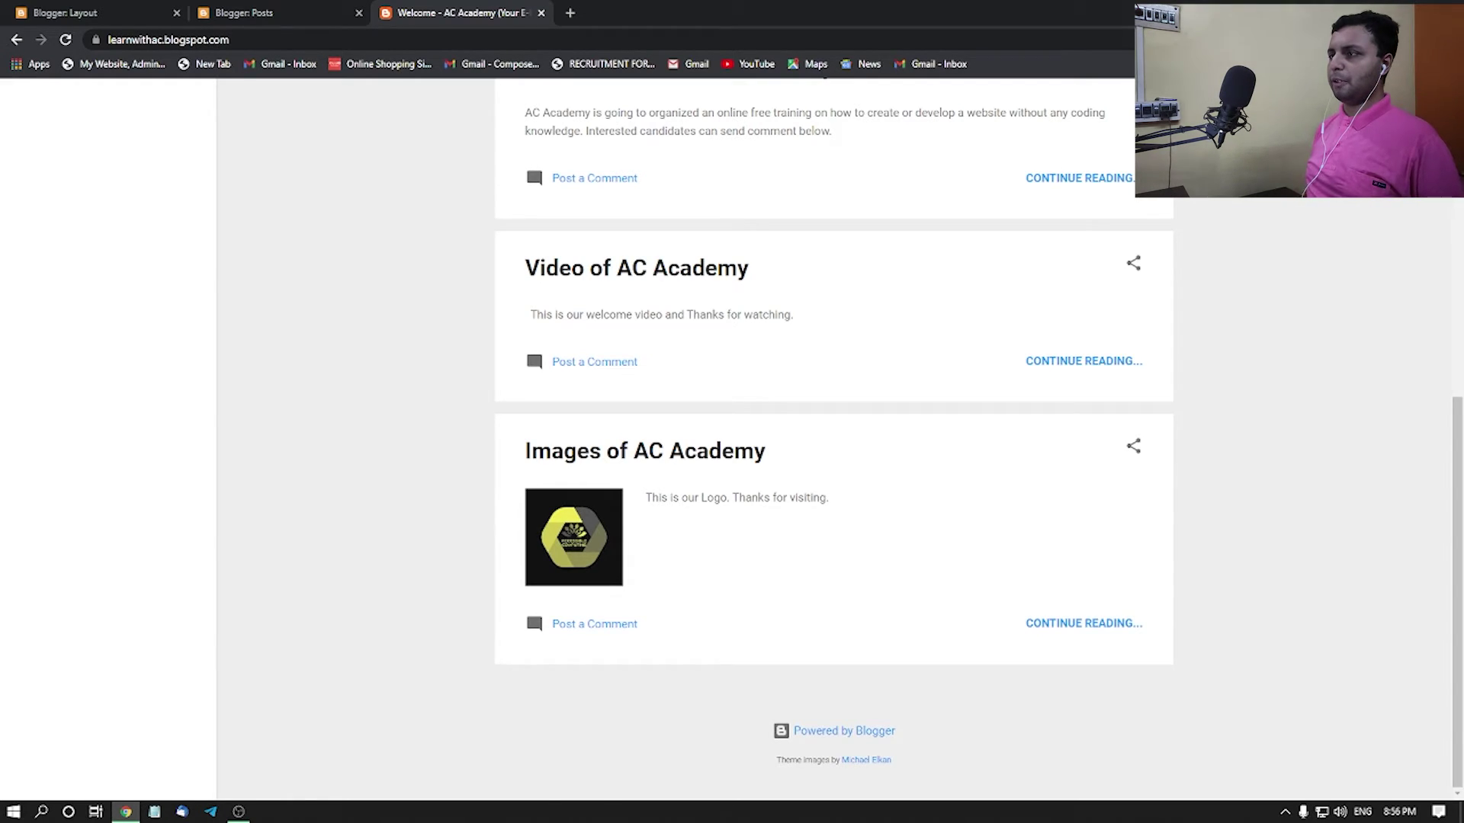
- Return to the blog layout and title the Popular Posts gadget in the Page Body section "Readers' Choice"
{"action": "key", "text": "ctrl+1"}
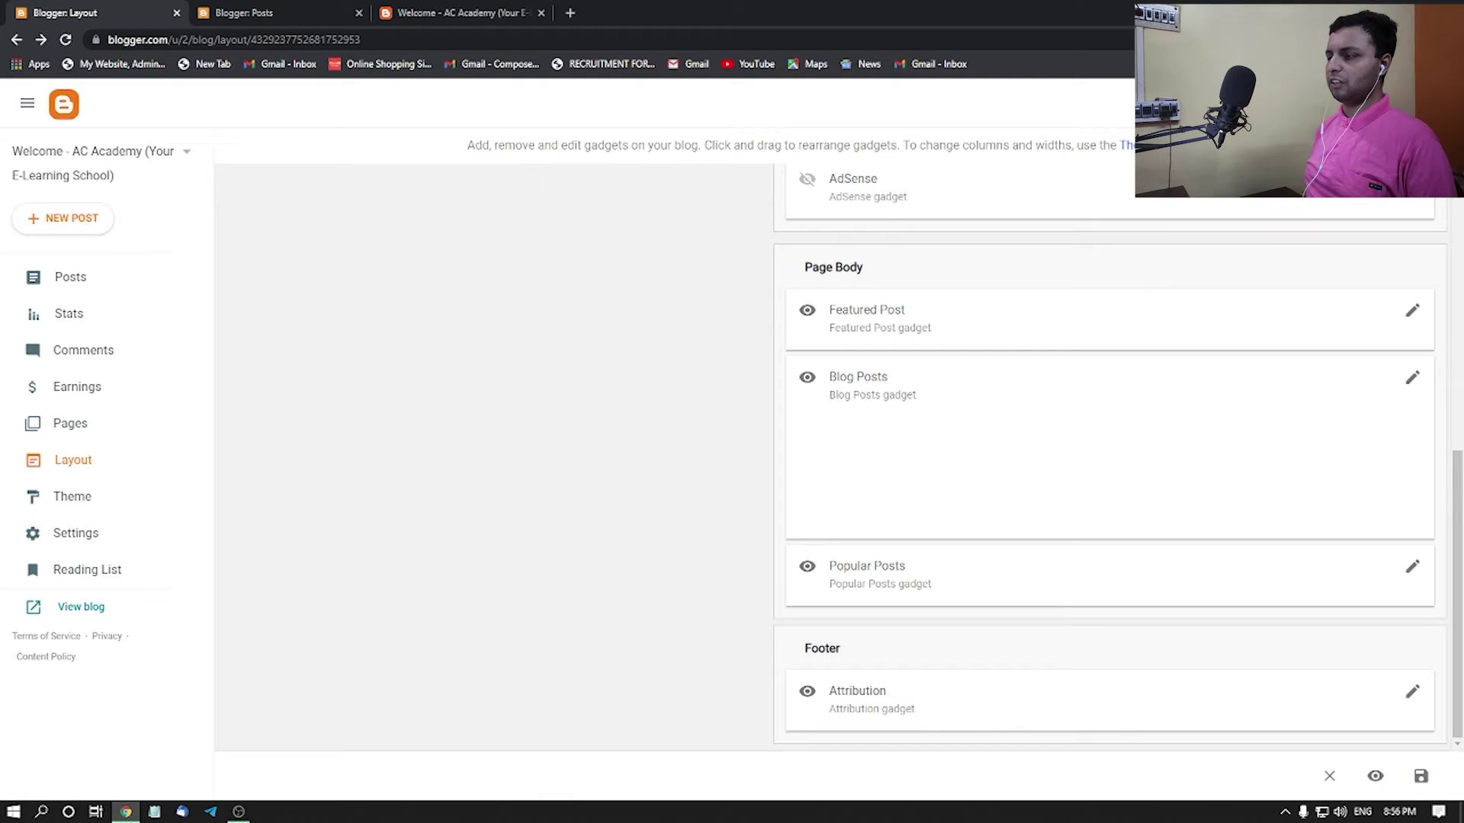
{"action": "key", "text": "Home"}
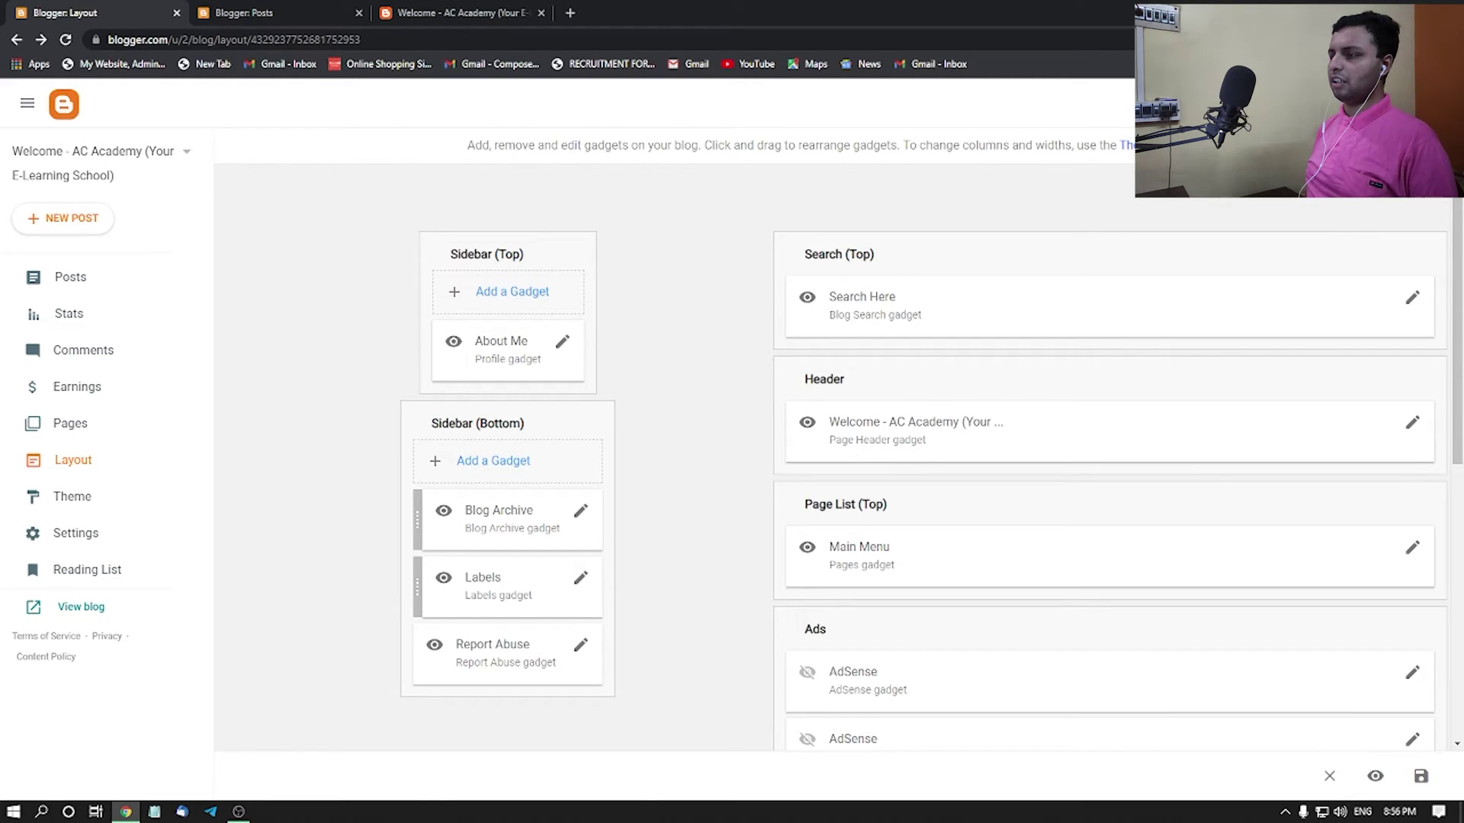
{"action": "scroll", "coordinate": [839, 457], "scroll_direction": "down", "scroll_amount": 5}
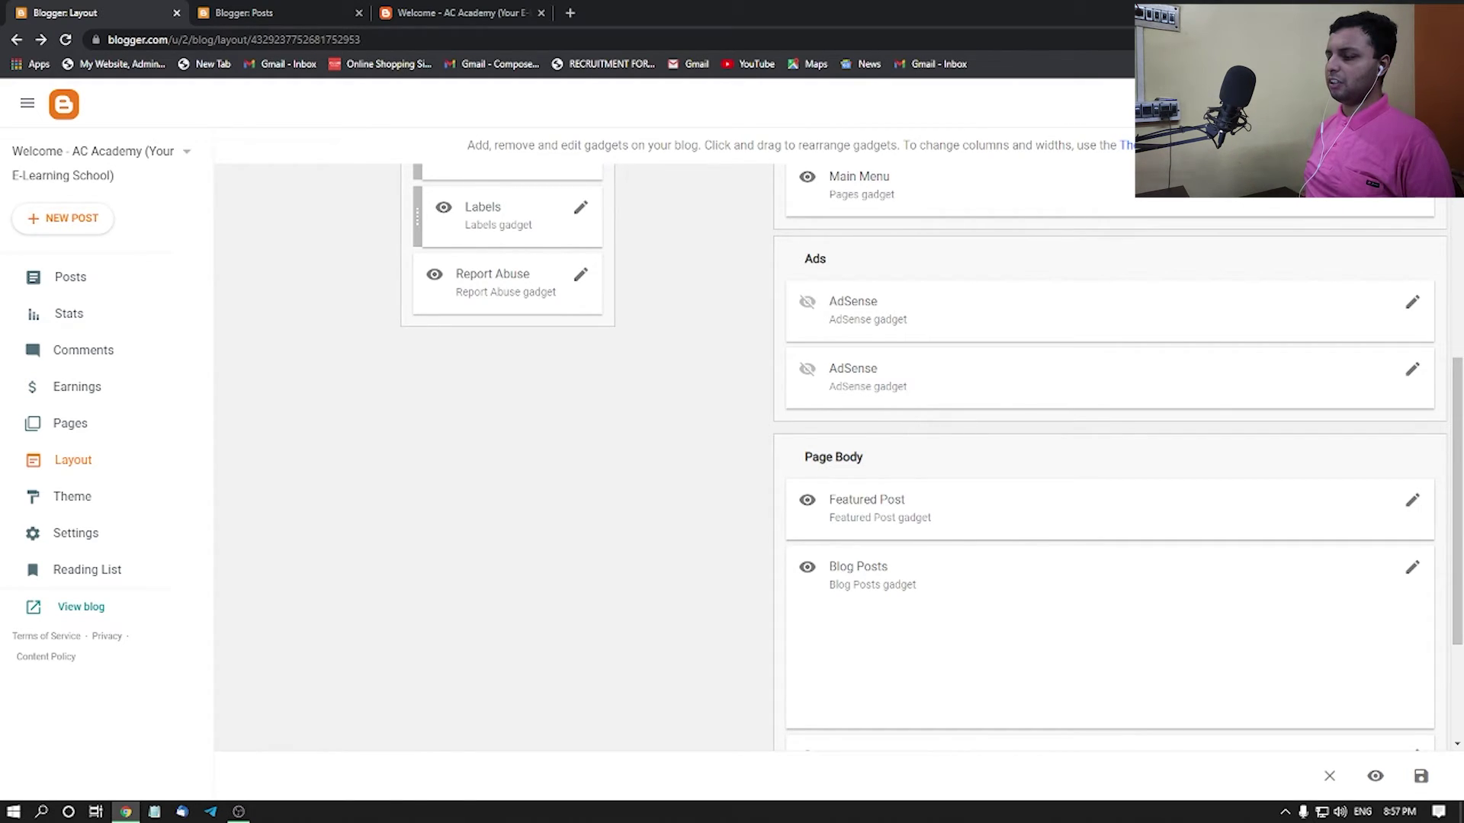
{"action": "scroll", "coordinate": [839, 457], "scroll_direction": "down", "scroll_amount": 3}
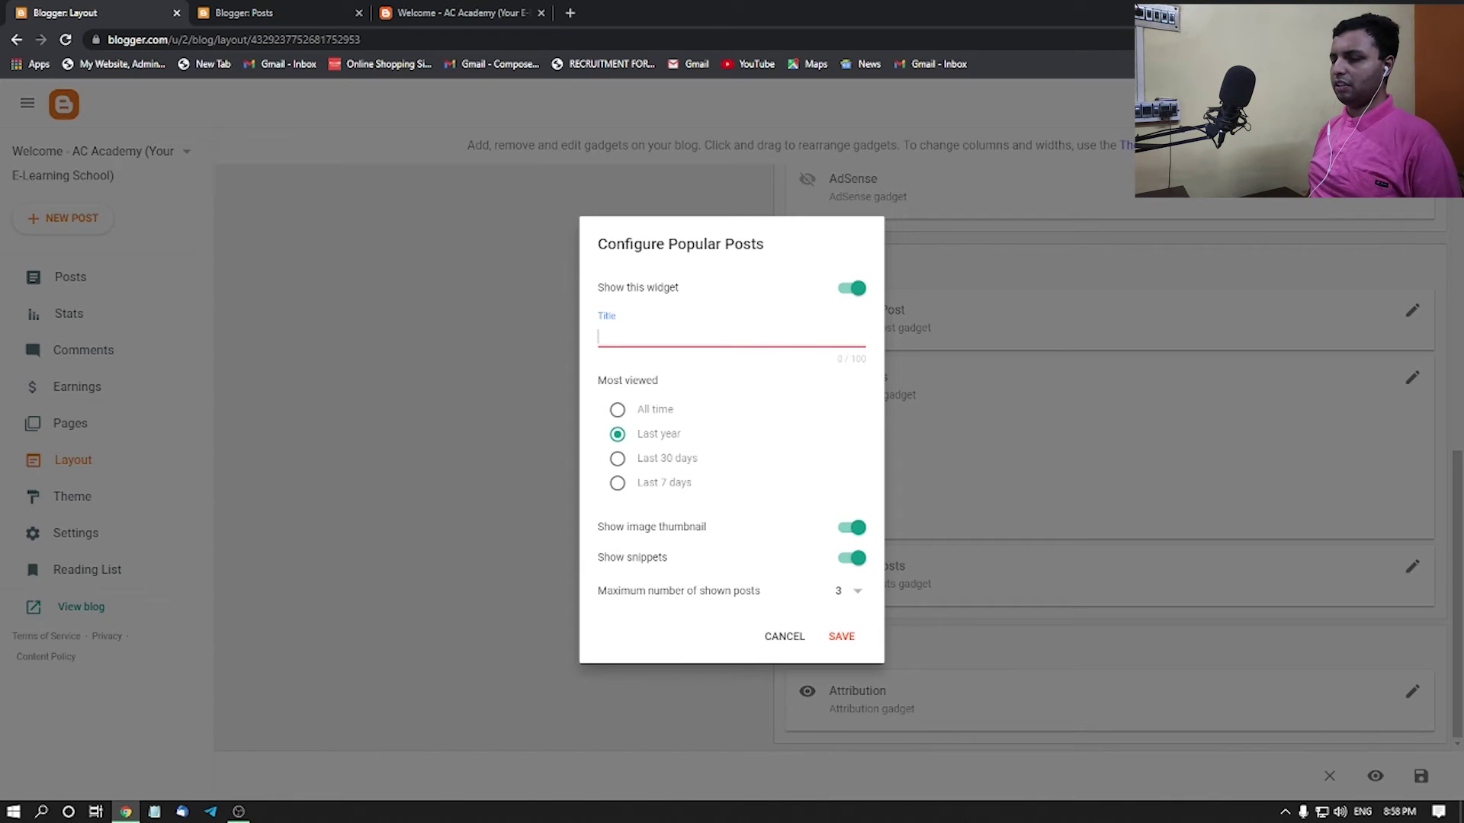
{"action": "type", "text": "Pop"}
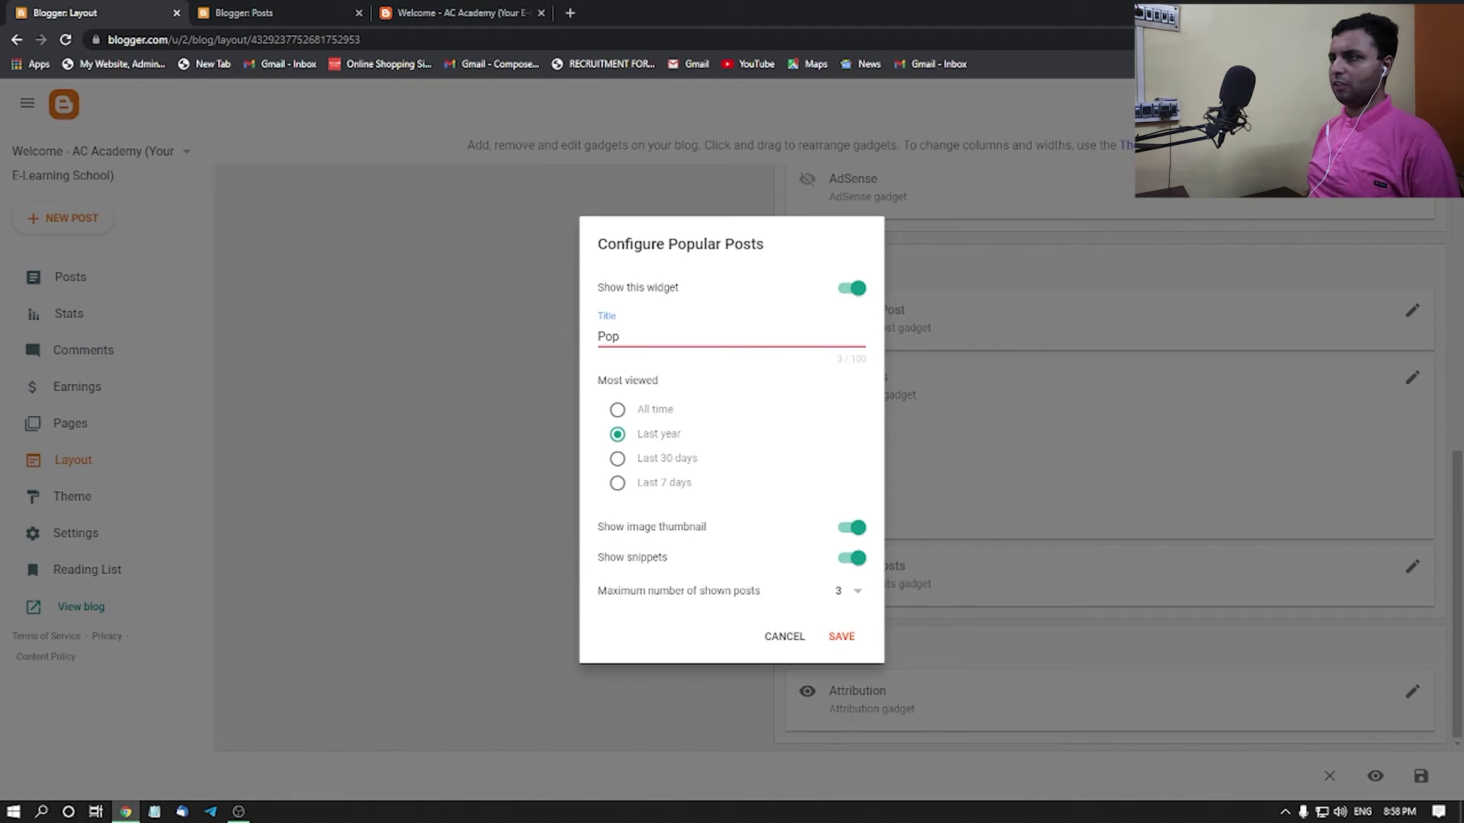
{"action": "type", "text": "ul"}
{"action": "key", "text": "ctrl+a"}
{"action": "key", "text": "BackSpace"}
{"action": "type", "text": "Re"}
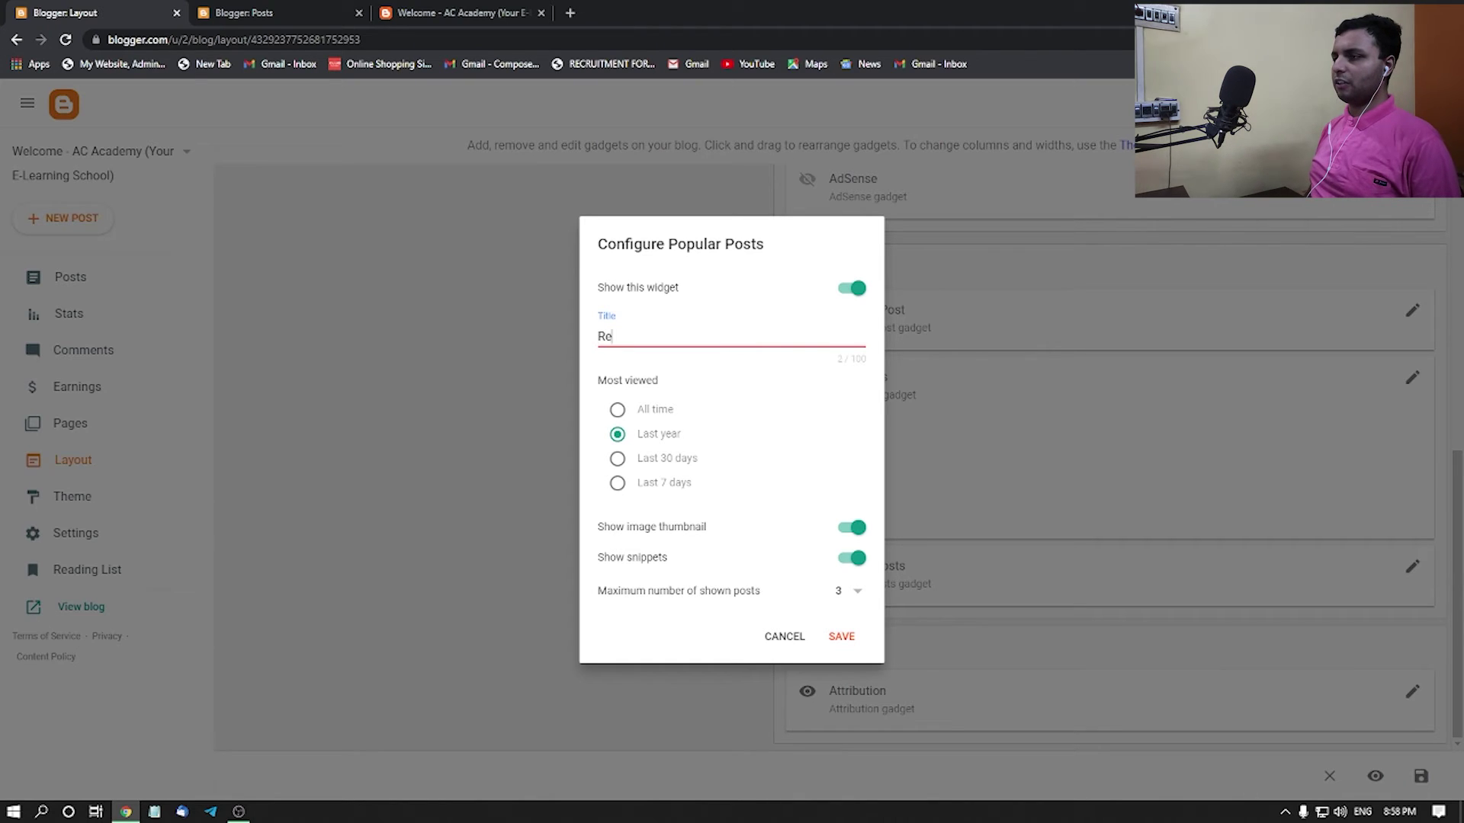
{"action": "type", "text": "aders' Choice"}
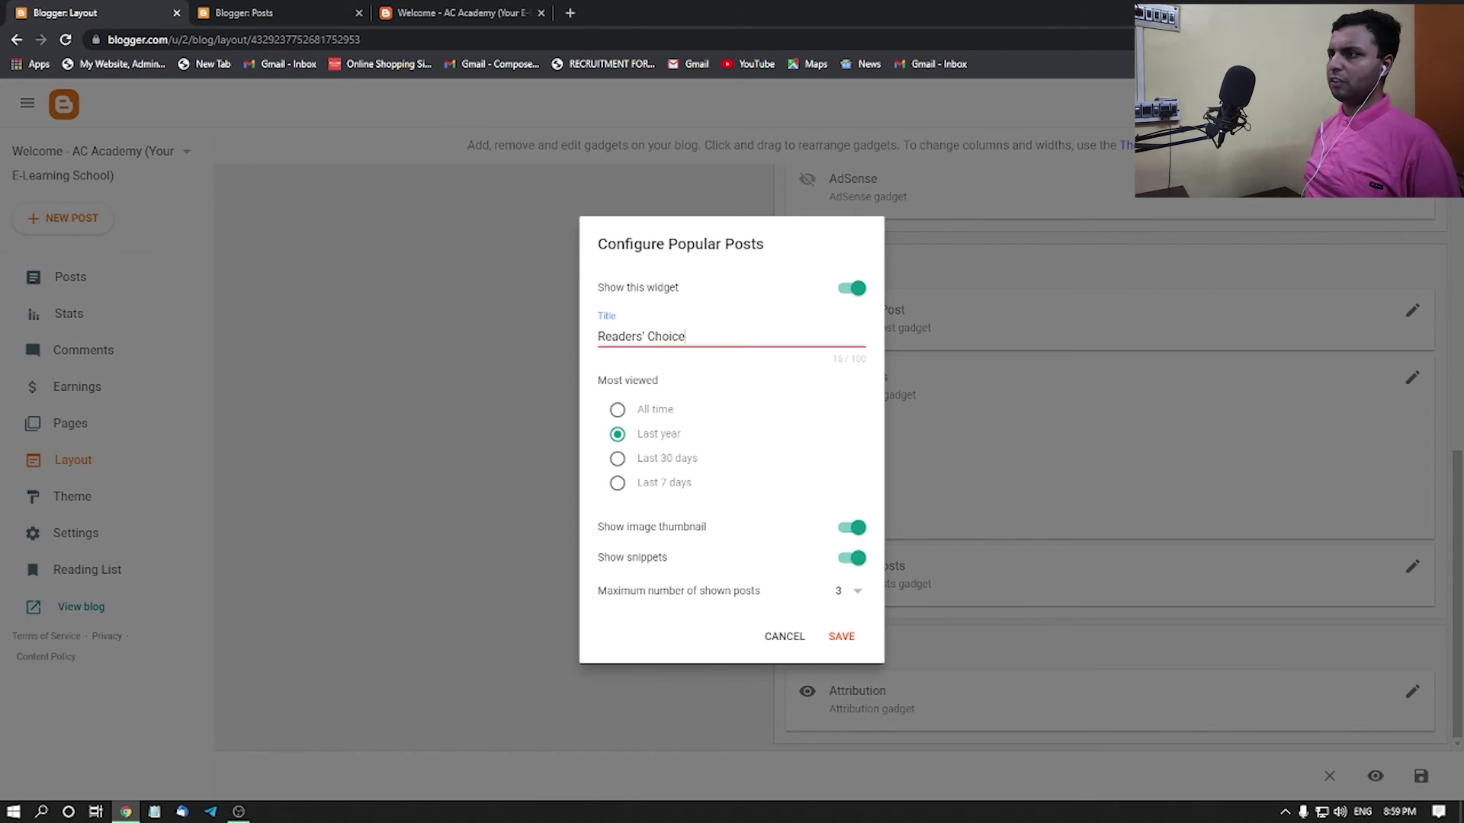
- Set the Popular Posts gadget's maximum number of shown posts to 10 and save the gadget
{"action": "left_click", "coordinate": [844, 591]}
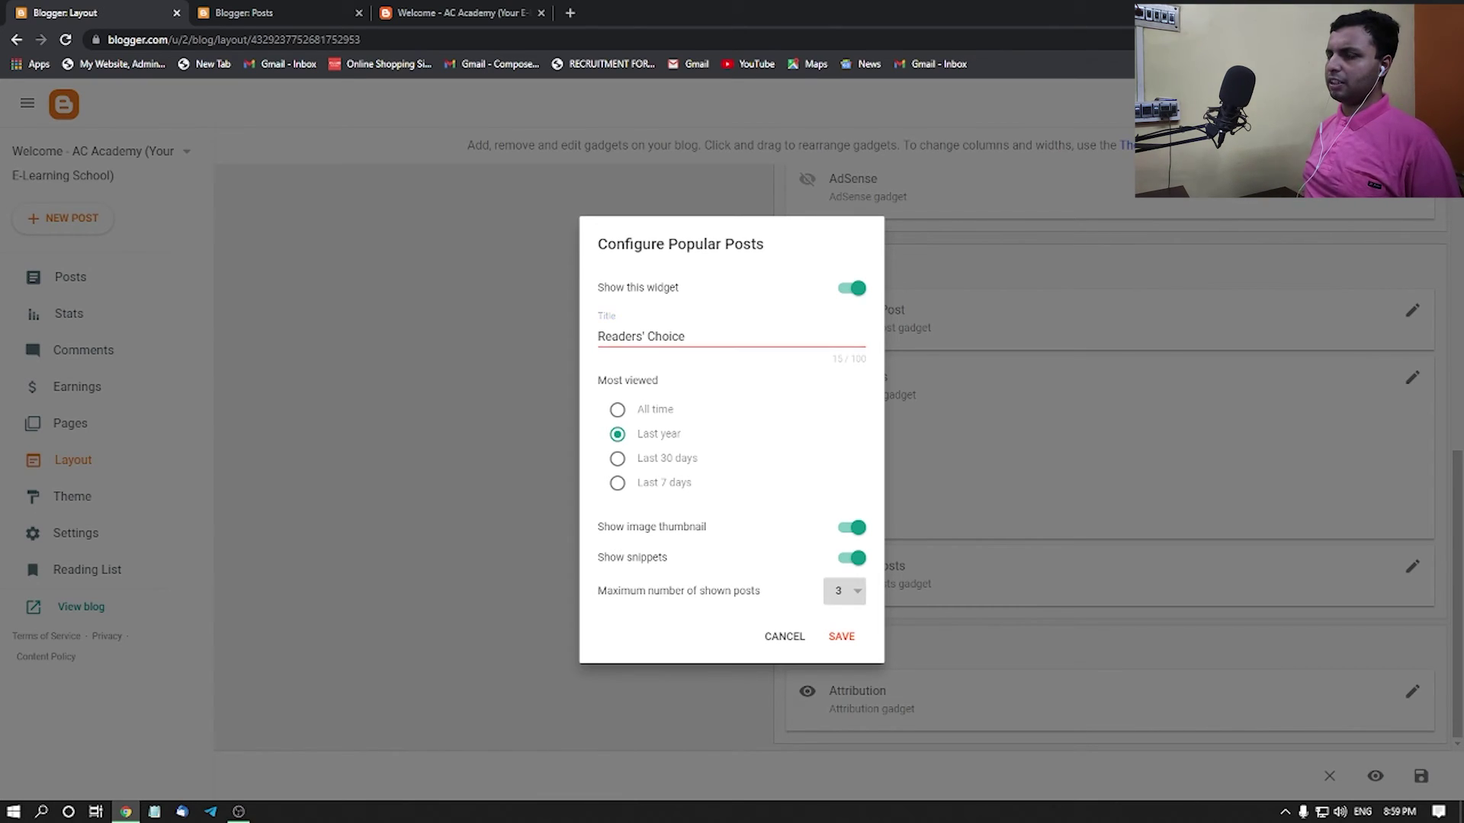
{"action": "left_click", "coordinate": [844, 591]}
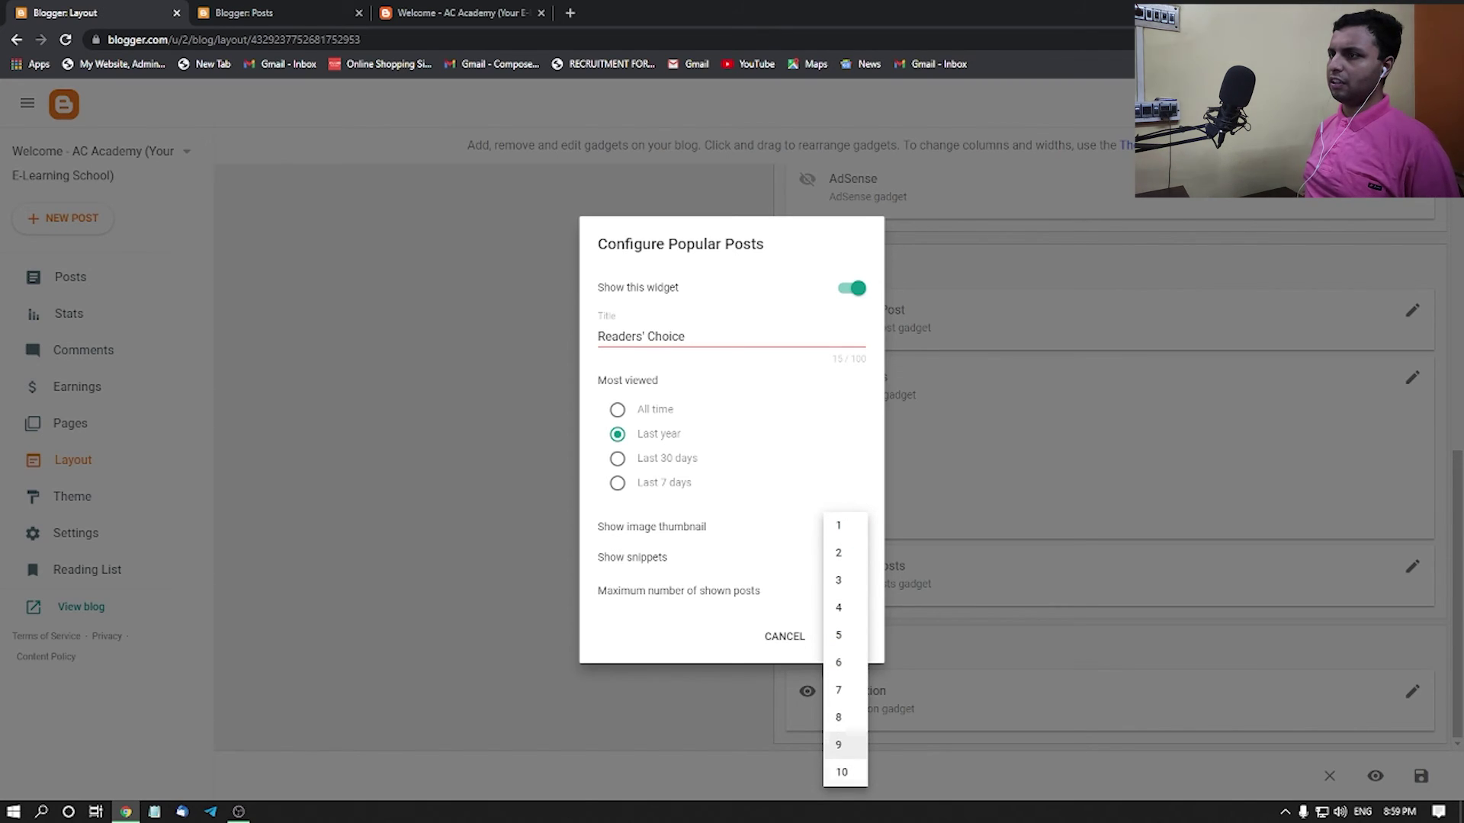
{"action": "key", "text": "Return"}
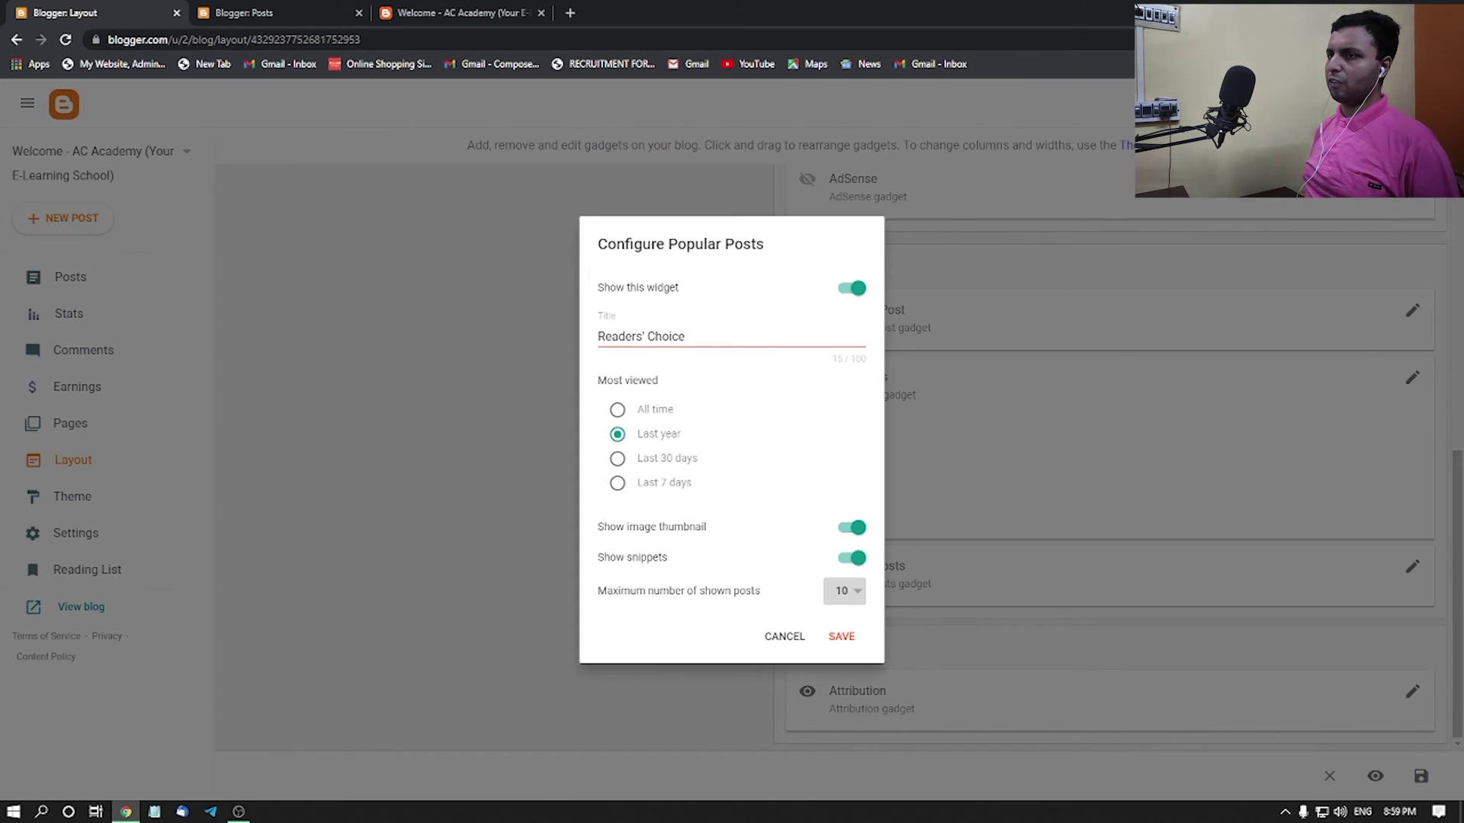
{"action": "key", "text": "Tab"}
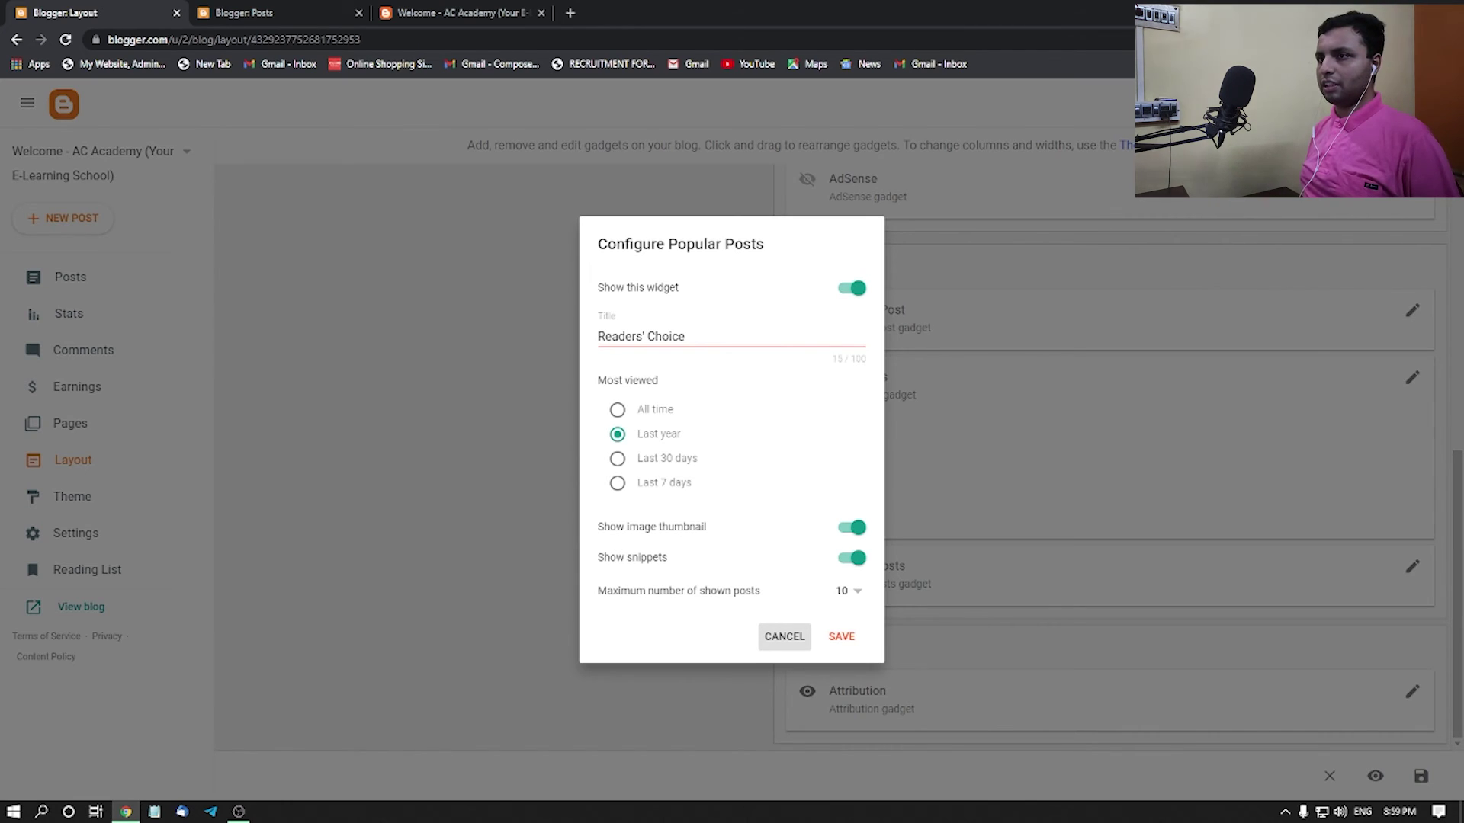
{"action": "key", "text": "Return"}
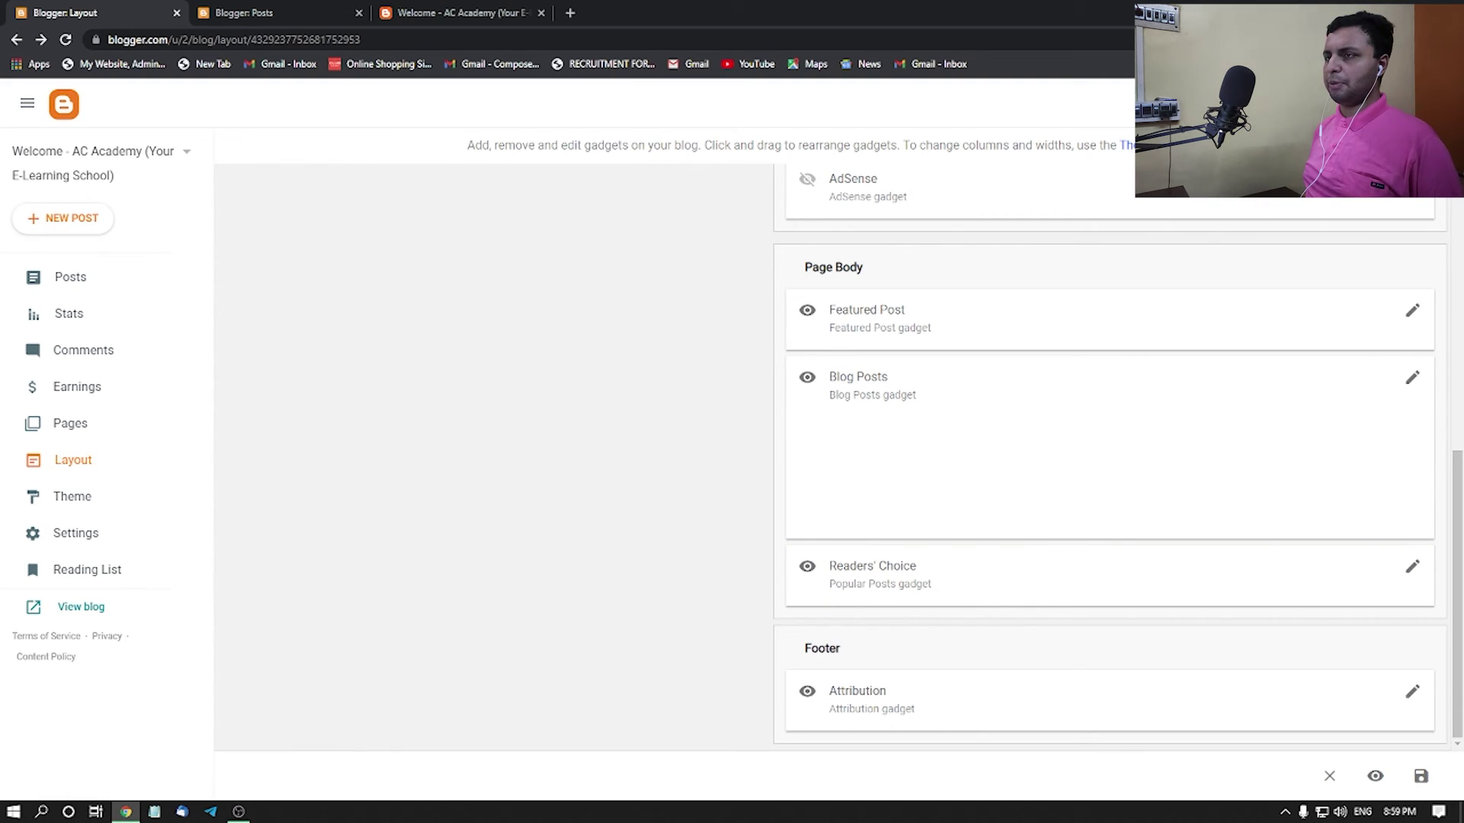
- Switch to the live blog, reload it and look through the whole page for the Readers' Choice popular posts section
{"action": "key", "text": "ctrl+3"}
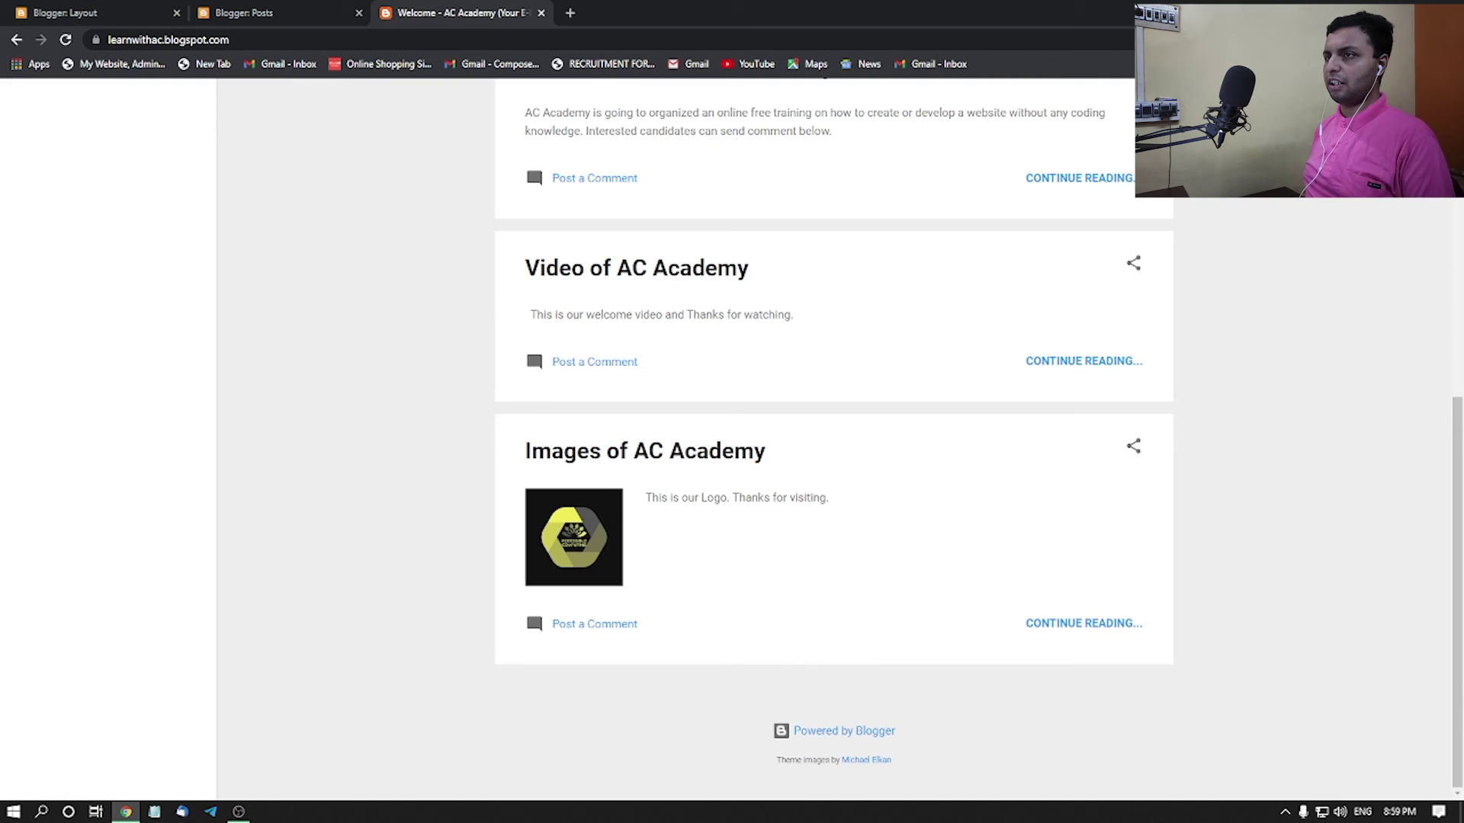
{"action": "key", "text": "F5"}
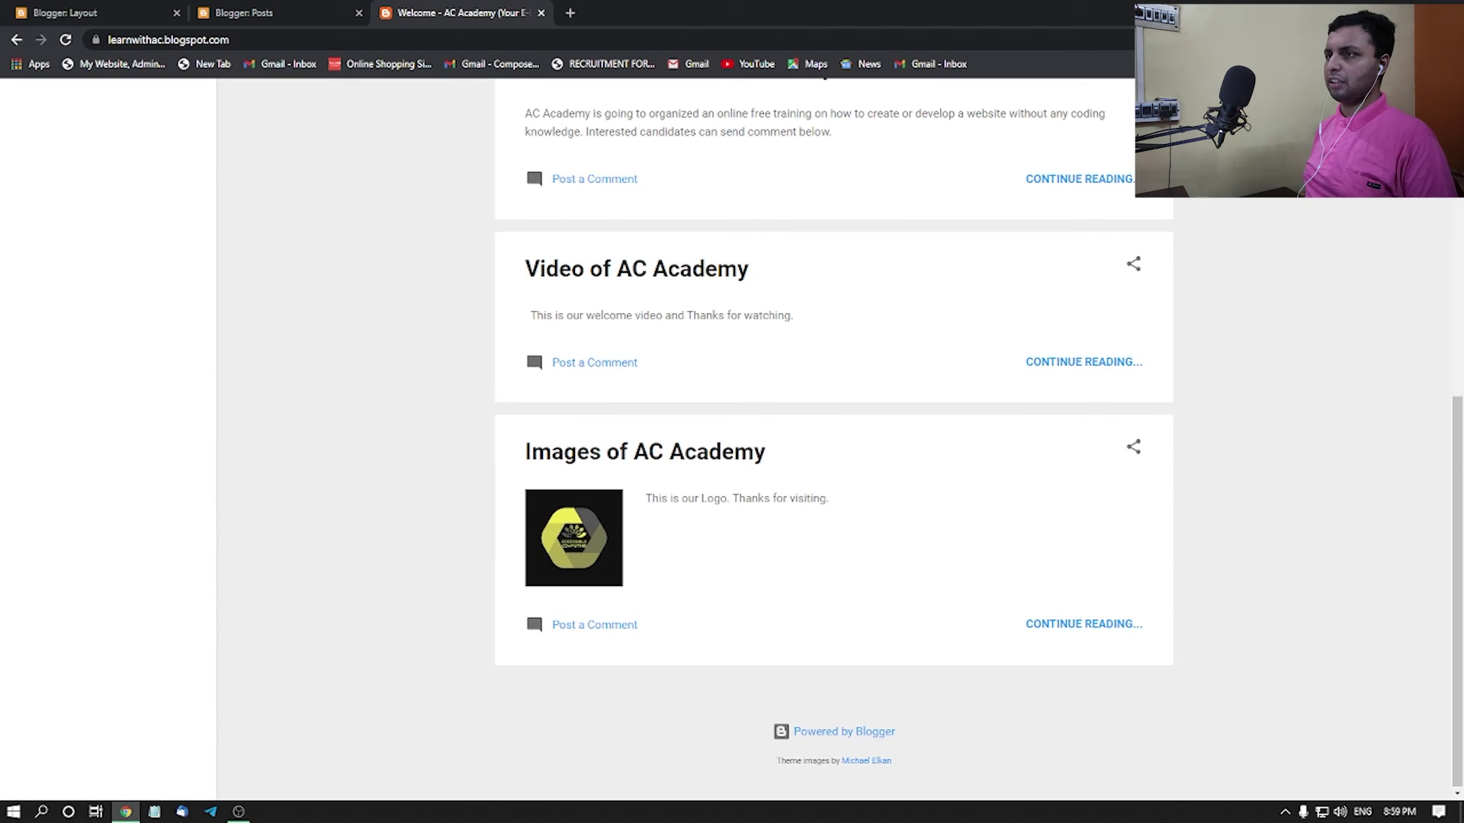
{"action": "key", "text": "Home"}
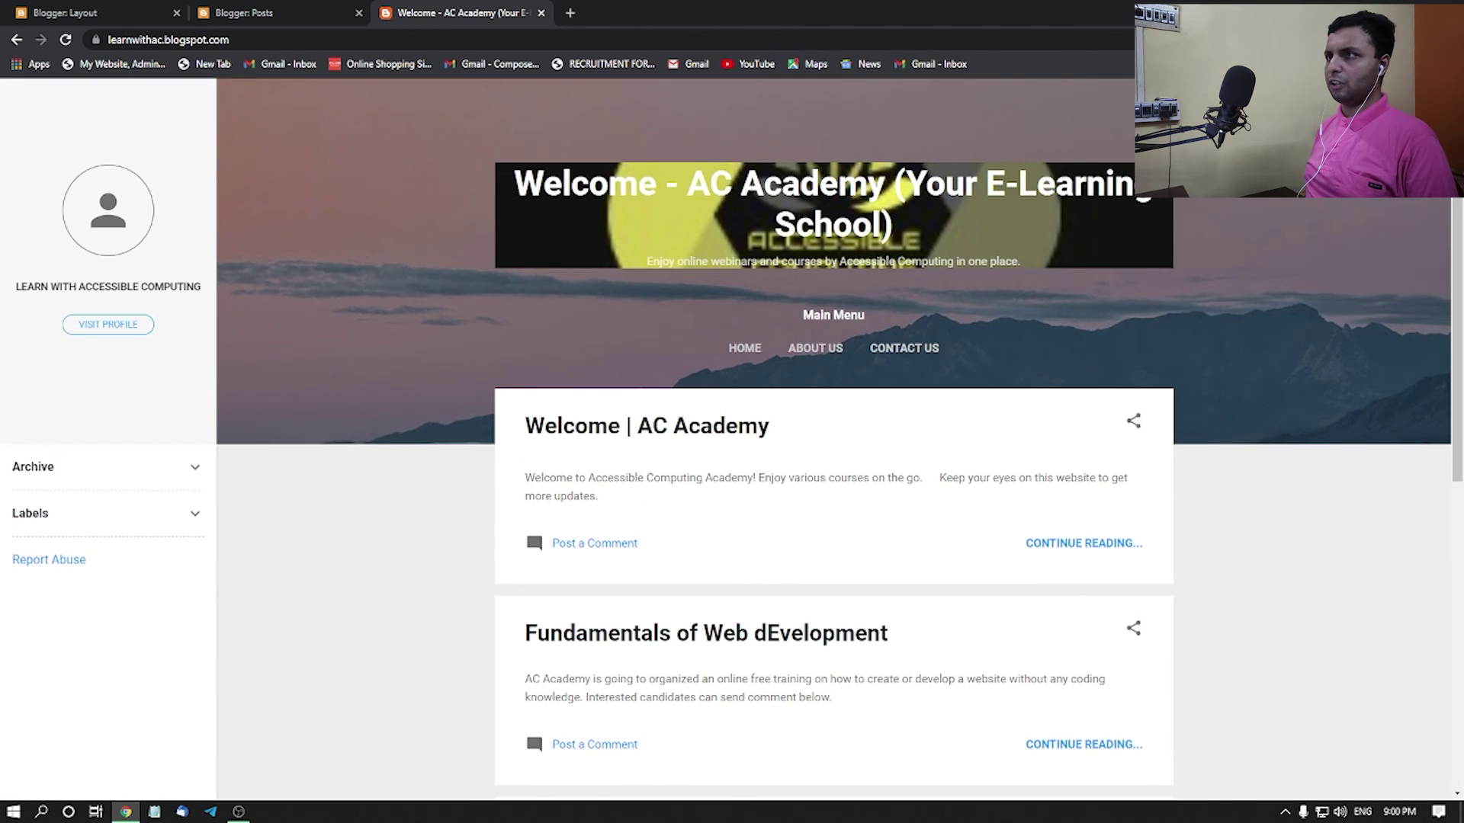
{"action": "scroll", "coordinate": [833, 439], "scroll_direction": "down", "scroll_amount": 5}
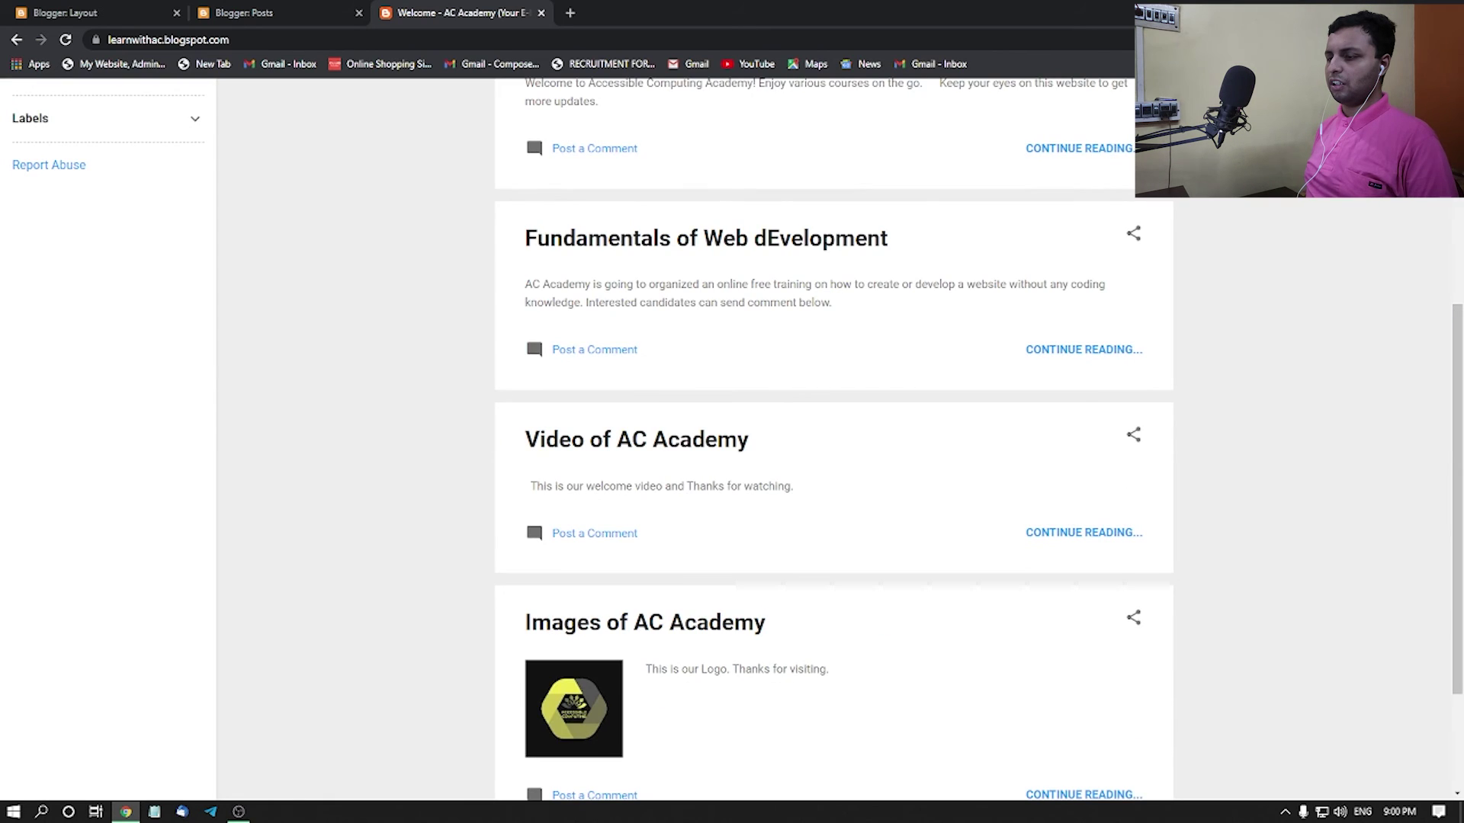
{"action": "key", "text": "Home"}
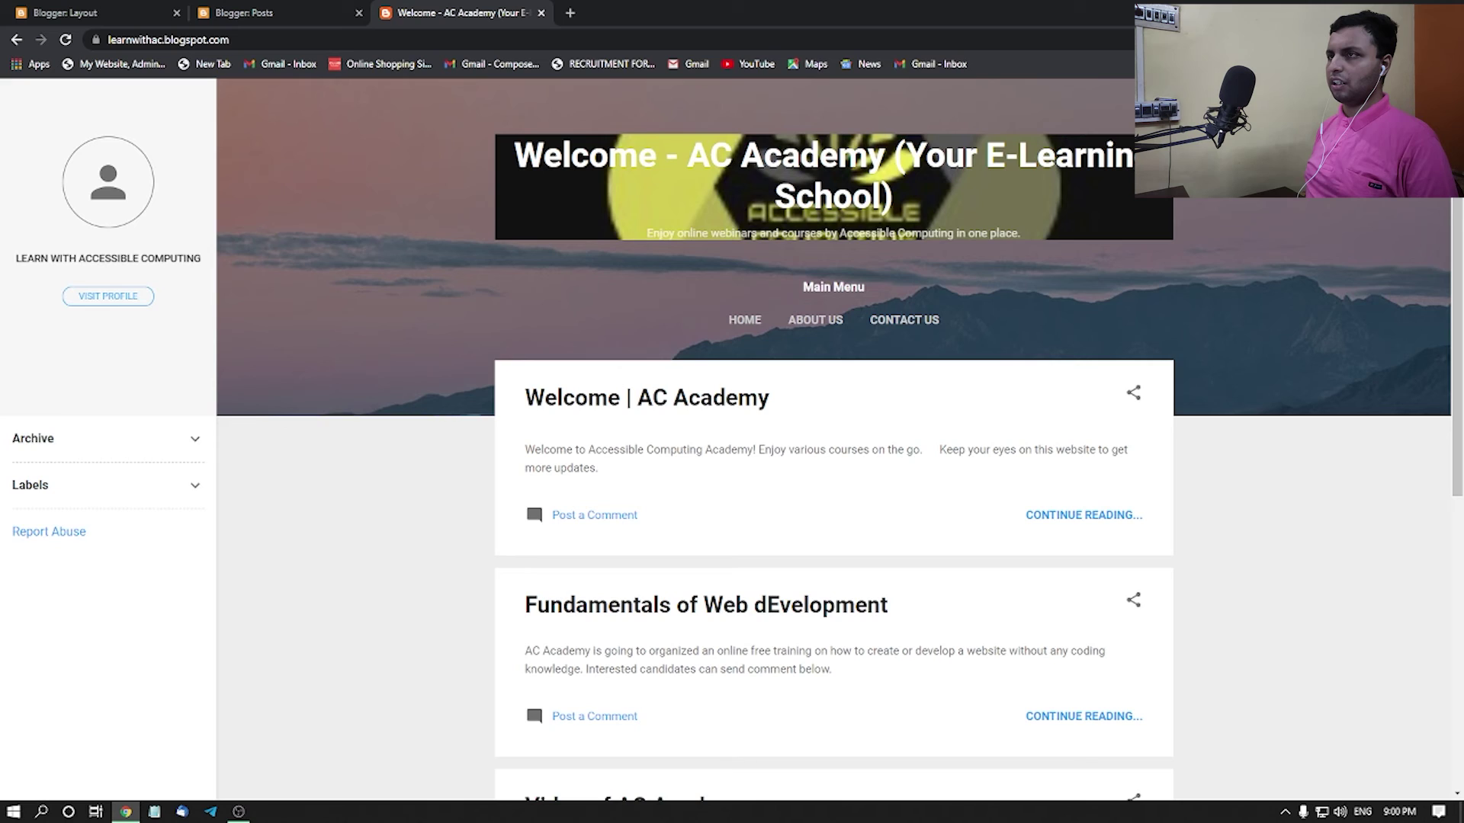
{"action": "key", "text": "End"}
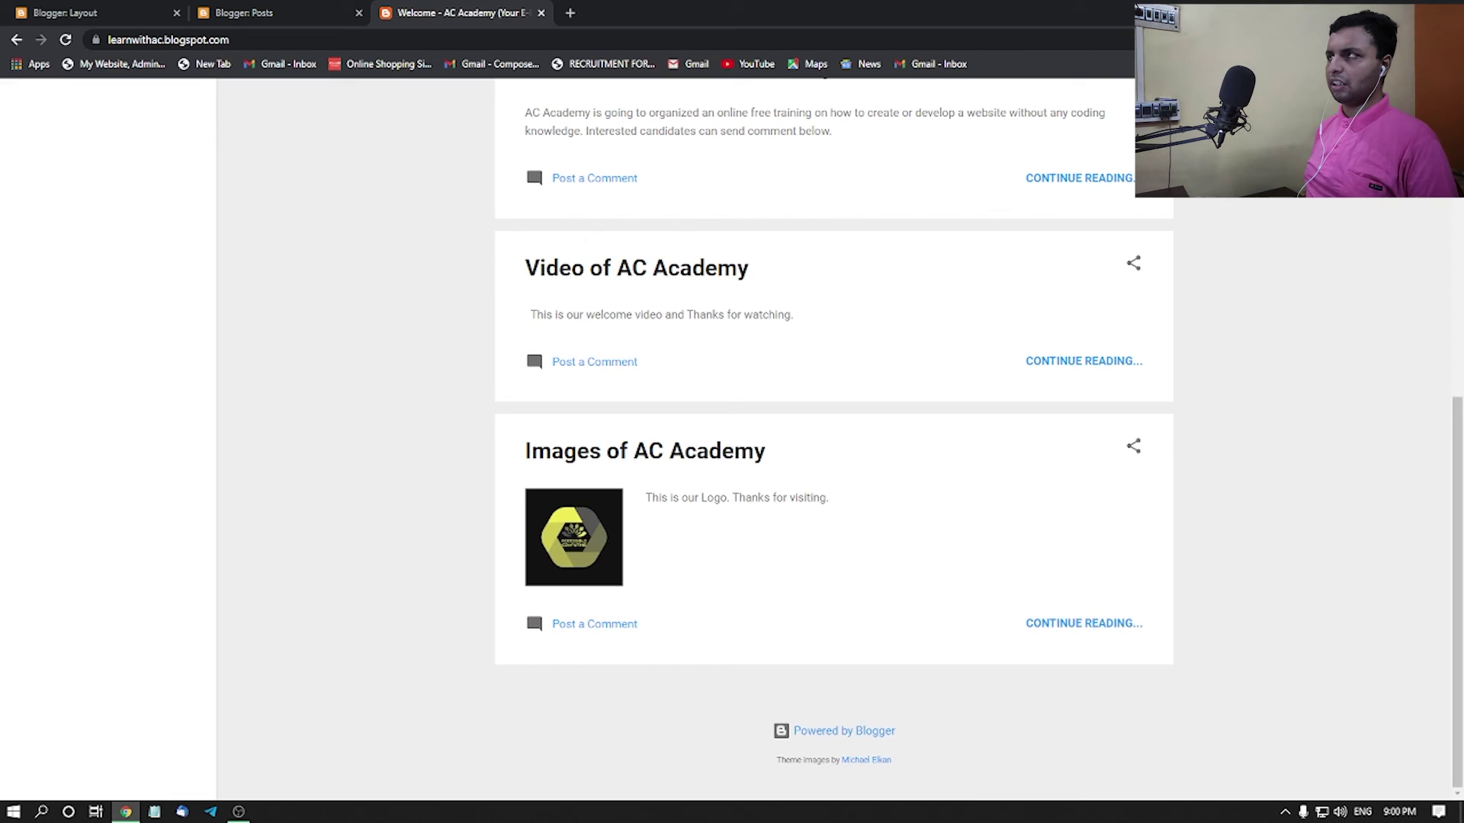
{"action": "key", "text": "Home"}
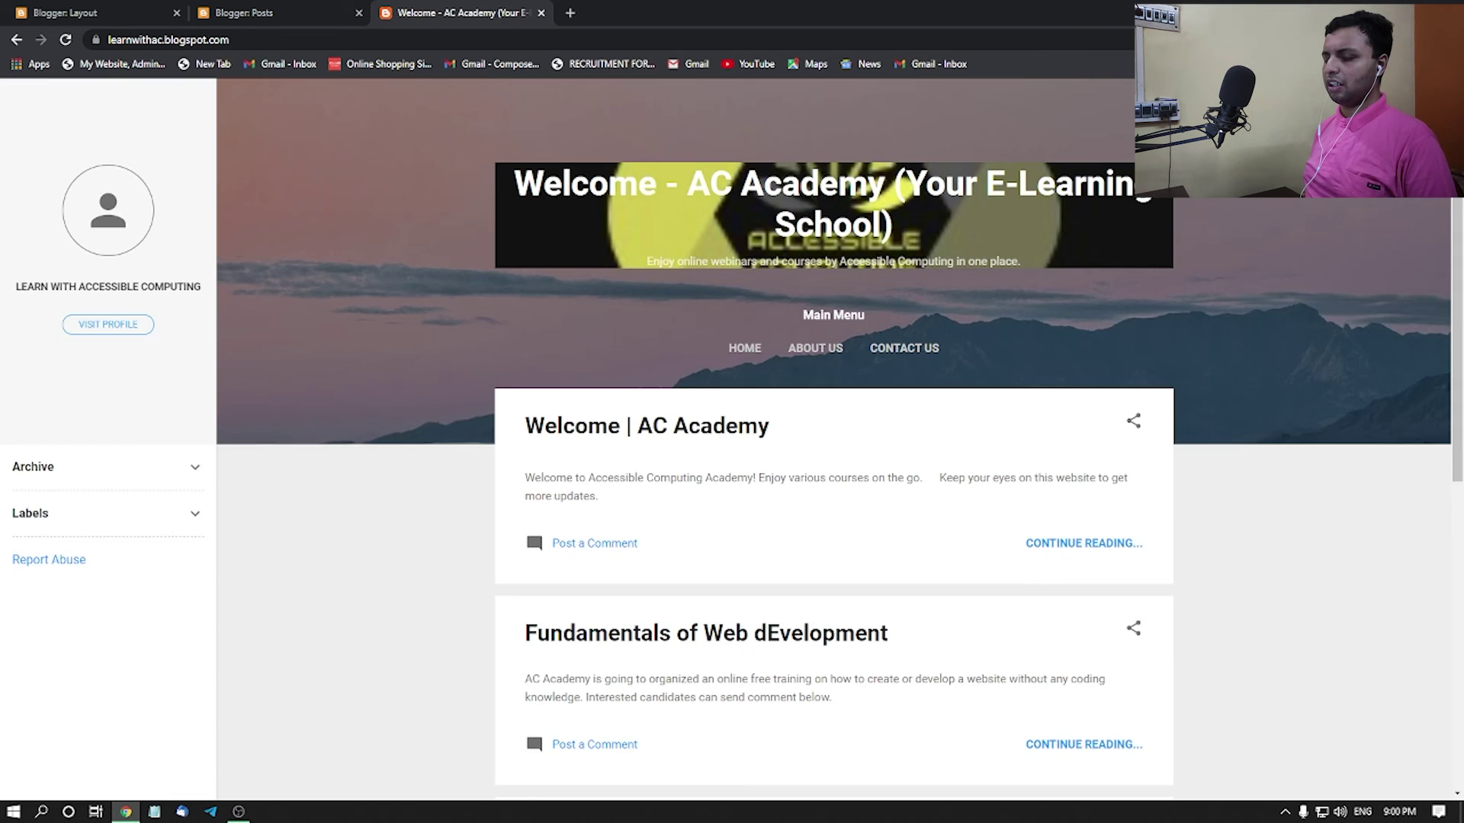